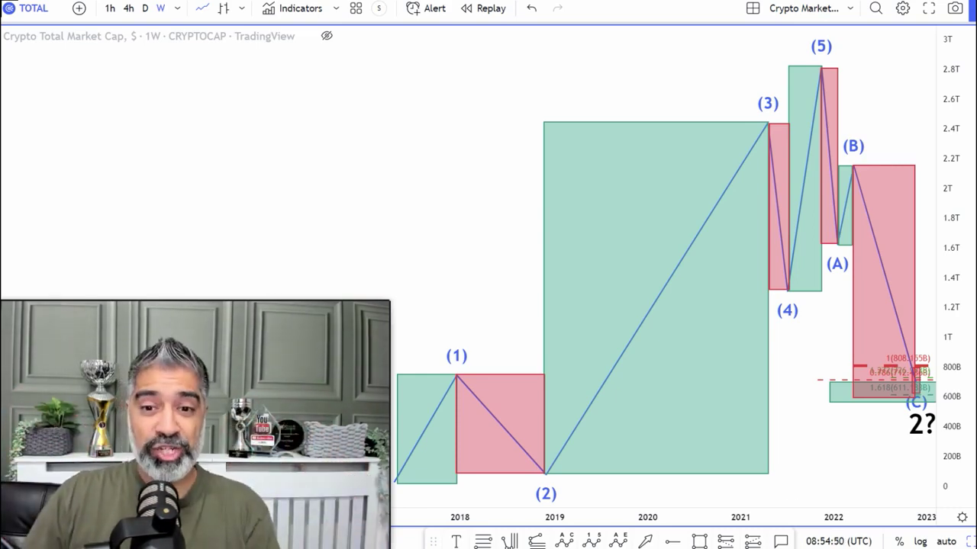
# - Briefly show the Crypto Total Market Cap price series, then hide it again
pyautogui.click(326, 36)
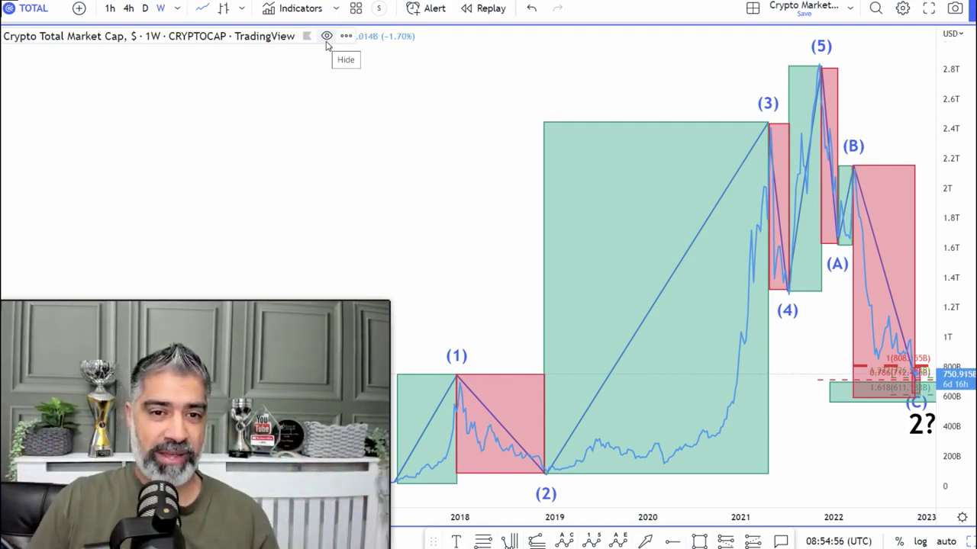
pyautogui.click(326, 41)
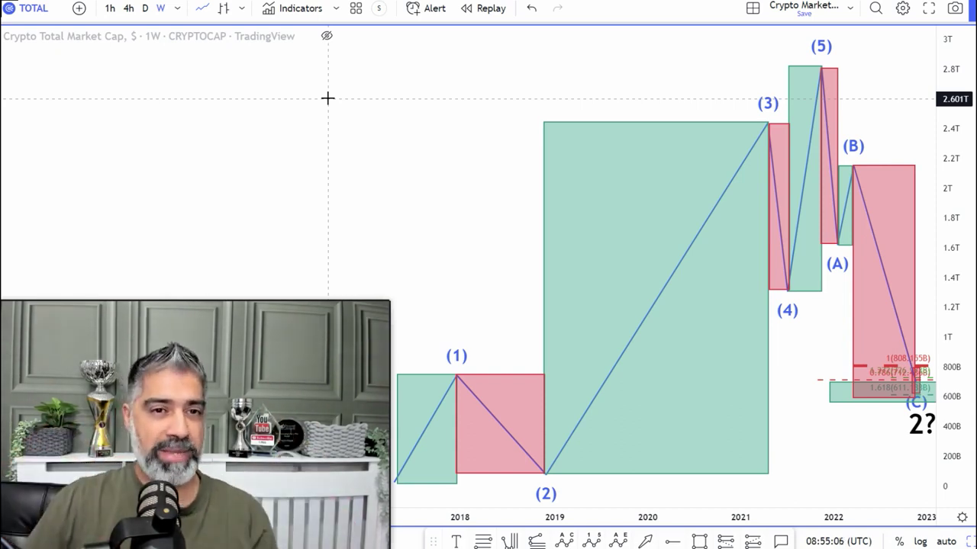
# - With the Brush tool, circle the wave-start low and the wave (1) top in red
pyautogui.moveTo(312, 9)
pyautogui.click(270, 16)
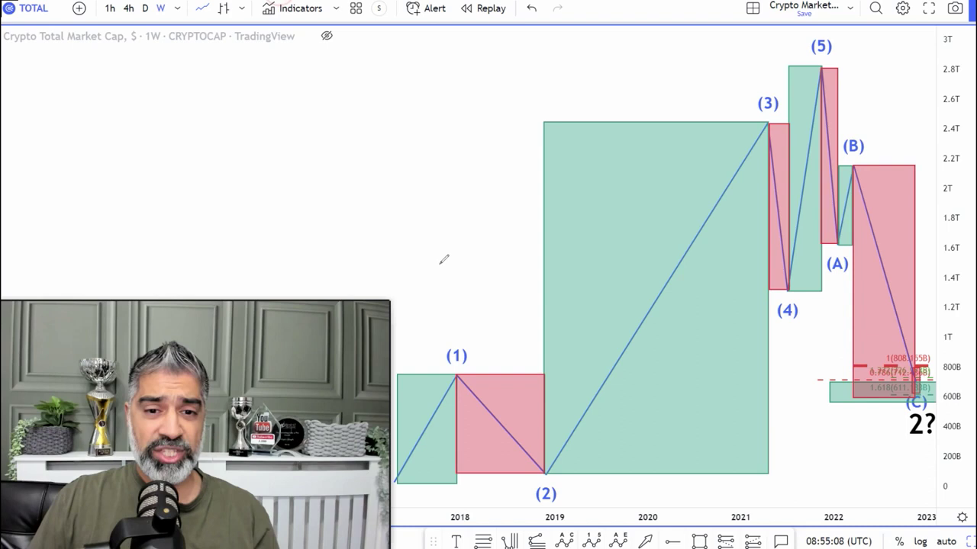
pyautogui.moveTo(413, 457)
pyautogui.mouseDown()
pyautogui.moveTo(393, 470)
pyautogui.moveTo(419, 483)
pyautogui.moveTo(411, 458)
pyautogui.mouseUp()
pyautogui.moveTo(461, 368)
pyautogui.mouseDown()
pyautogui.moveTo(458, 388)
pyautogui.moveTo(438, 377)
pyautogui.moveTo(457, 369)
pyautogui.mouseUp()
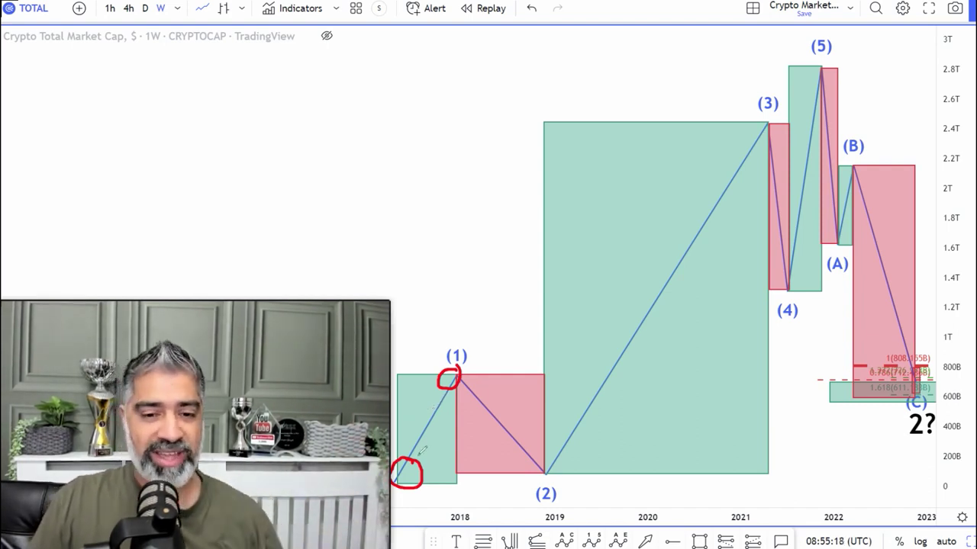
# - Draw red lines for the climb to (1) and drop to (2), circling both labels
pyautogui.moveTo(398, 479)
pyautogui.mouseDown()
pyautogui.moveTo(458, 365)
pyautogui.moveTo(427, 367)
pyautogui.moveTo(478, 365)
pyautogui.mouseUp()
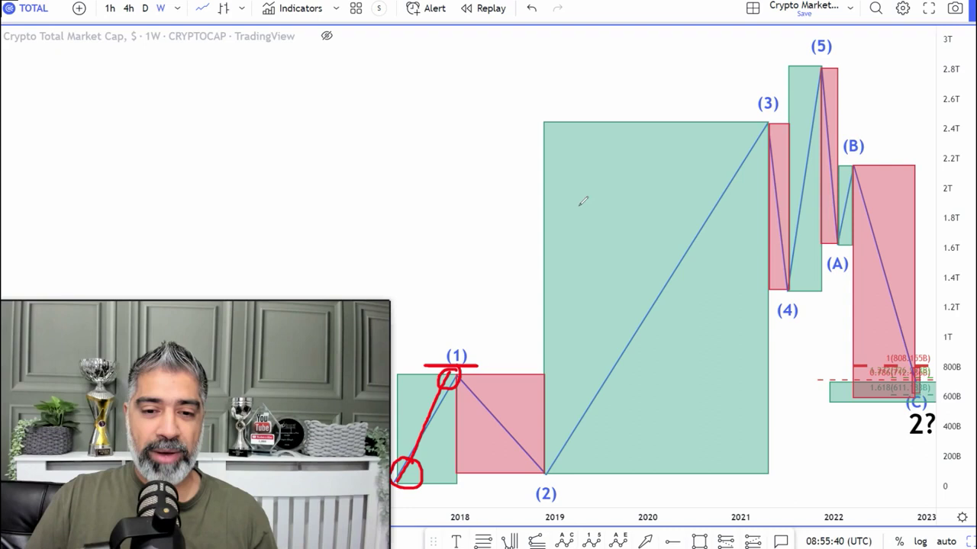
pyautogui.moveTo(464, 369); pyautogui.dragTo(543, 458)
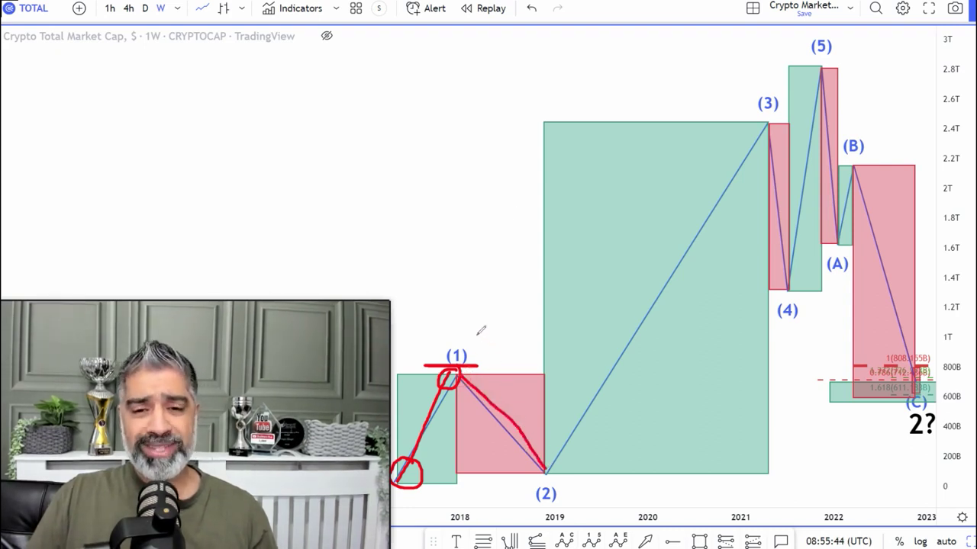
pyautogui.moveTo(479, 333)
pyautogui.mouseDown()
pyautogui.moveTo(432, 347)
pyautogui.moveTo(490, 356)
pyautogui.mouseUp()
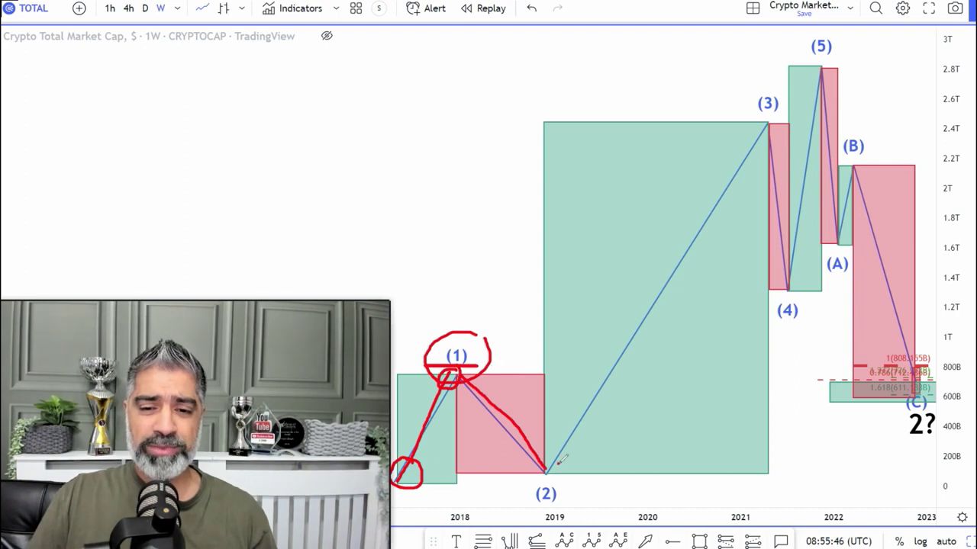
pyautogui.moveTo(561, 459)
pyautogui.mouseDown()
pyautogui.moveTo(528, 473)
pyautogui.moveTo(546, 500)
pyautogui.moveTo(578, 466)
pyautogui.moveTo(511, 476)
pyautogui.moveTo(572, 478)
pyautogui.mouseUp()
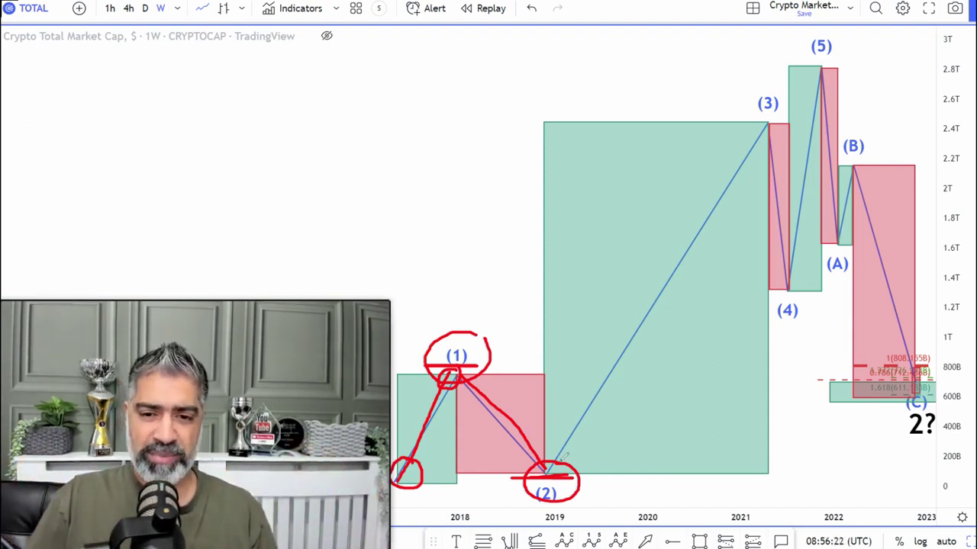
# - Trace the red rise from (2) to (3), circle (3), add an arrow, then clear all drawings
pyautogui.moveTo(548, 470)
pyautogui.mouseDown()
pyautogui.moveTo(650, 255)
pyautogui.moveTo(694, 279)
pyautogui.moveTo(760, 129)
pyautogui.mouseUp()
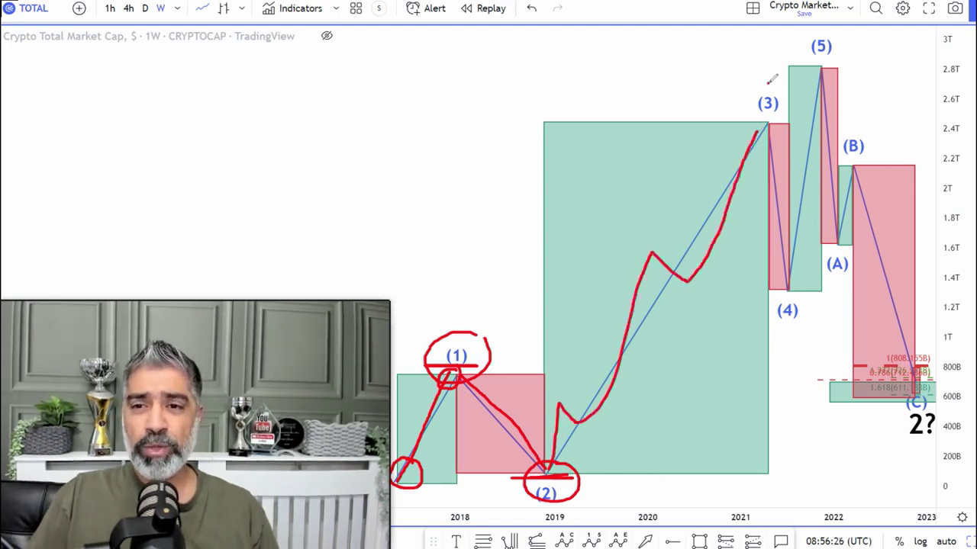
pyautogui.moveTo(769, 81)
pyautogui.mouseDown()
pyautogui.moveTo(748, 107)
pyautogui.moveTo(795, 111)
pyautogui.moveTo(767, 79)
pyautogui.mouseUp()
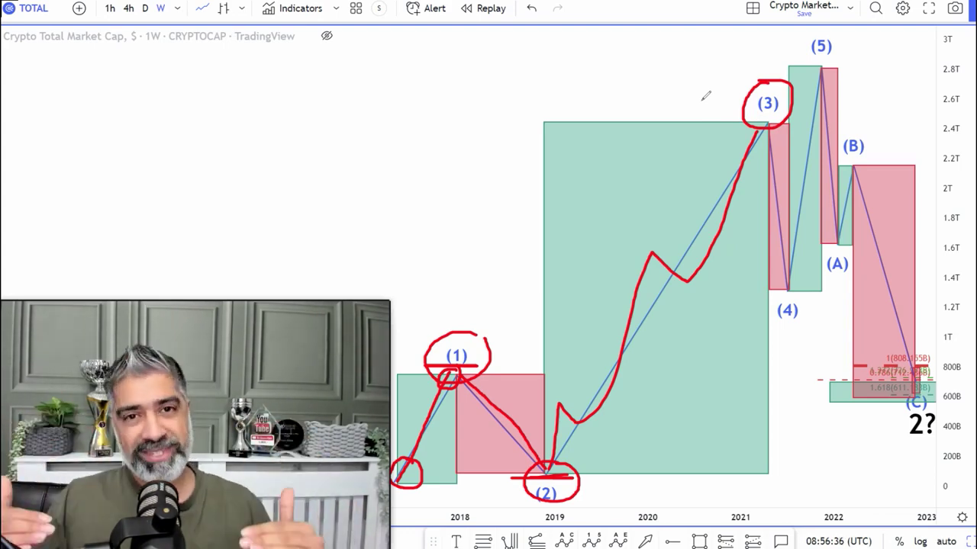
pyautogui.moveTo(616, 4)
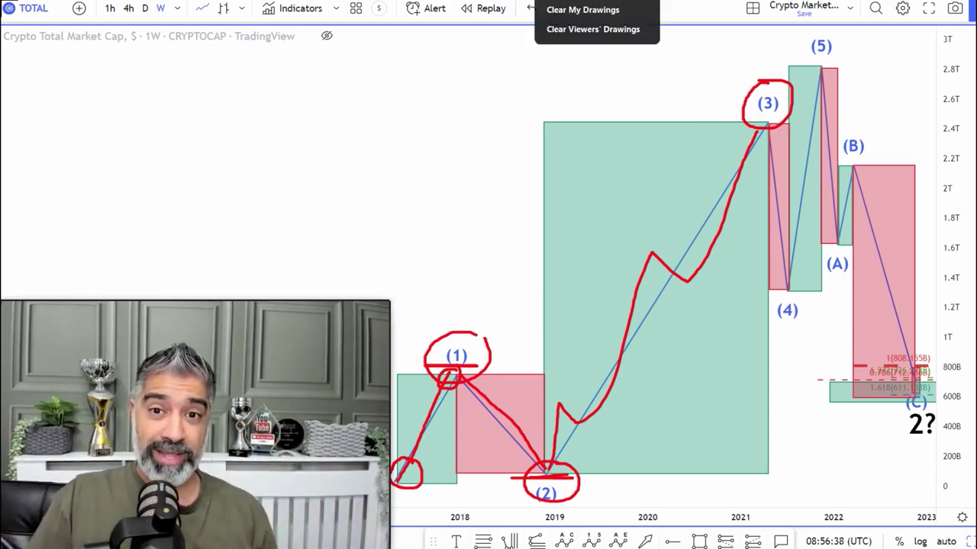
pyautogui.moveTo(531, 84)
pyautogui.mouseDown()
pyautogui.moveTo(697, 170)
pyautogui.moveTo(709, 188)
pyautogui.moveTo(662, 192)
pyautogui.mouseUp()
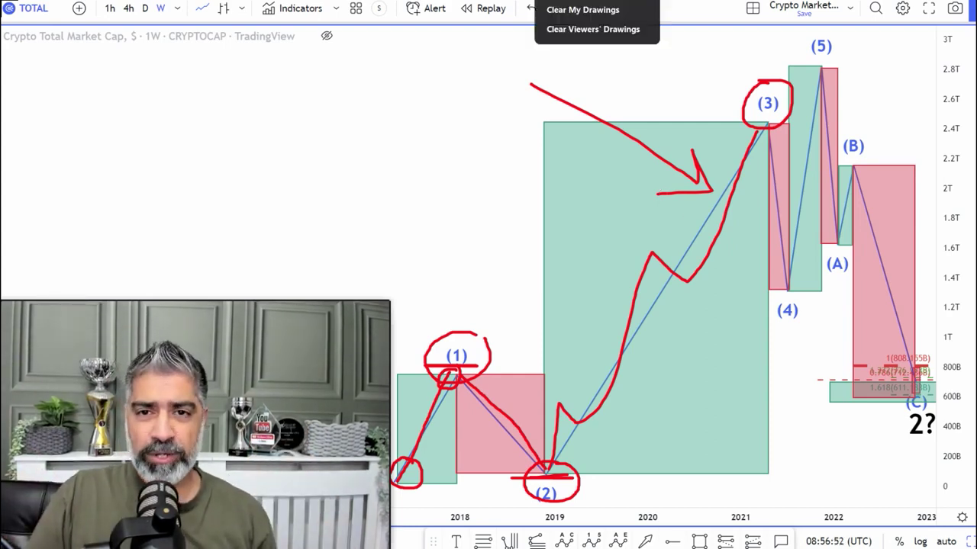
pyautogui.click(556, 6)
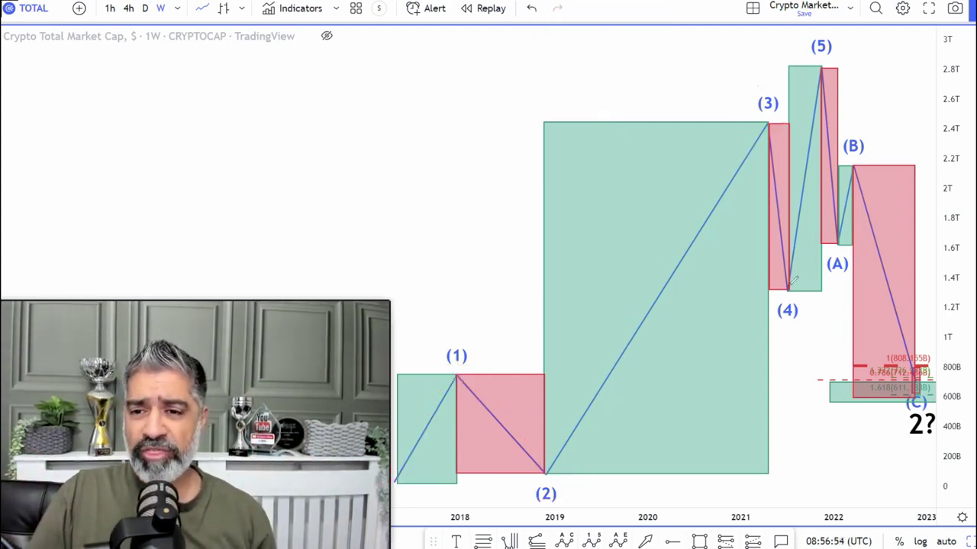
# - Circle wave (4) in red, trace the drop from (3), and add arrows at (1), (3), (5)
pyautogui.moveTo(798, 274)
pyautogui.mouseDown()
pyautogui.moveTo(768, 281)
pyautogui.moveTo(804, 282)
pyautogui.moveTo(797, 275)
pyautogui.mouseUp()
pyautogui.moveTo(768, 122)
pyautogui.mouseDown()
pyautogui.moveTo(783, 257)
pyautogui.moveTo(790, 224)
pyautogui.moveTo(783, 267)
pyautogui.moveTo(759, 239)
pyautogui.mouseUp()
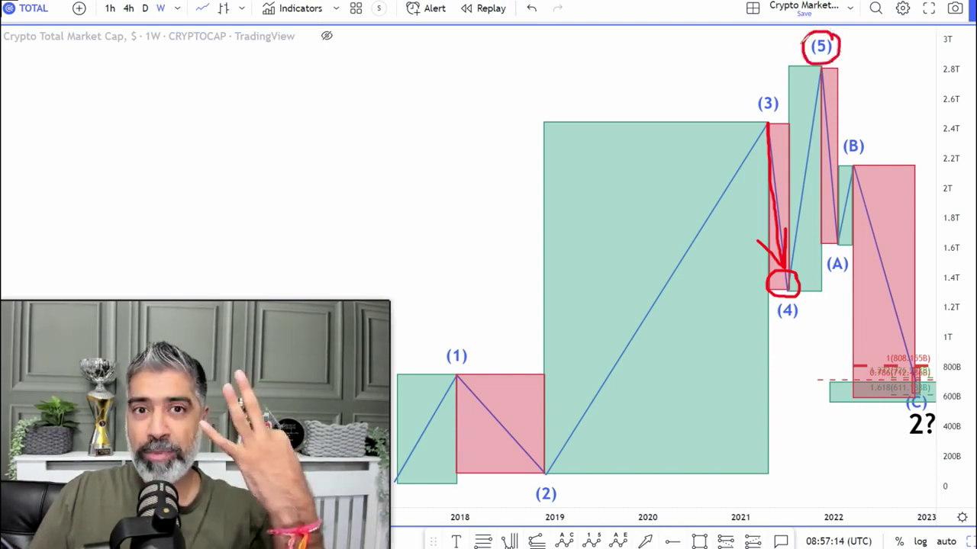
pyautogui.moveTo(425, 290); pyautogui.dragTo(445, 344)
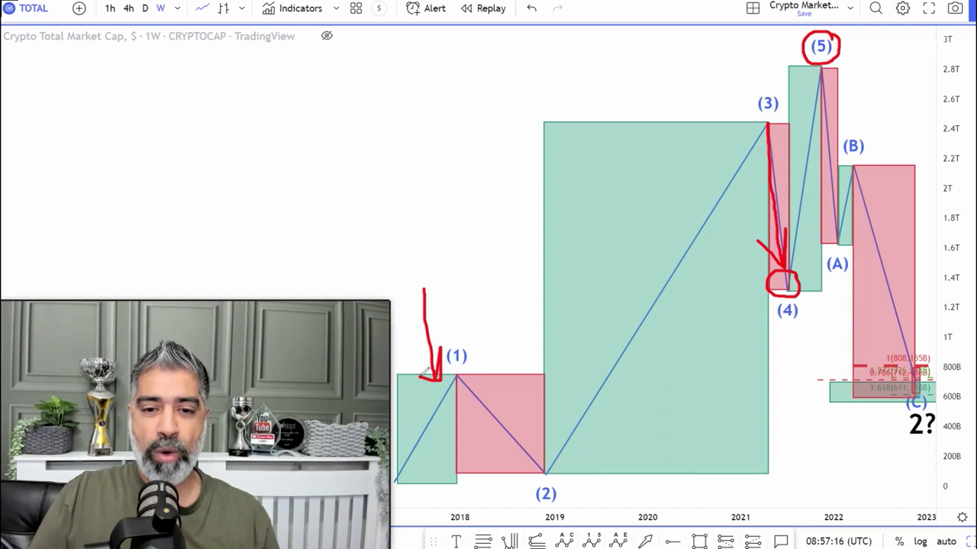
pyautogui.moveTo(607, 192)
pyautogui.mouseDown()
pyautogui.moveTo(636, 222)
pyautogui.moveTo(660, 205)
pyautogui.mouseUp()
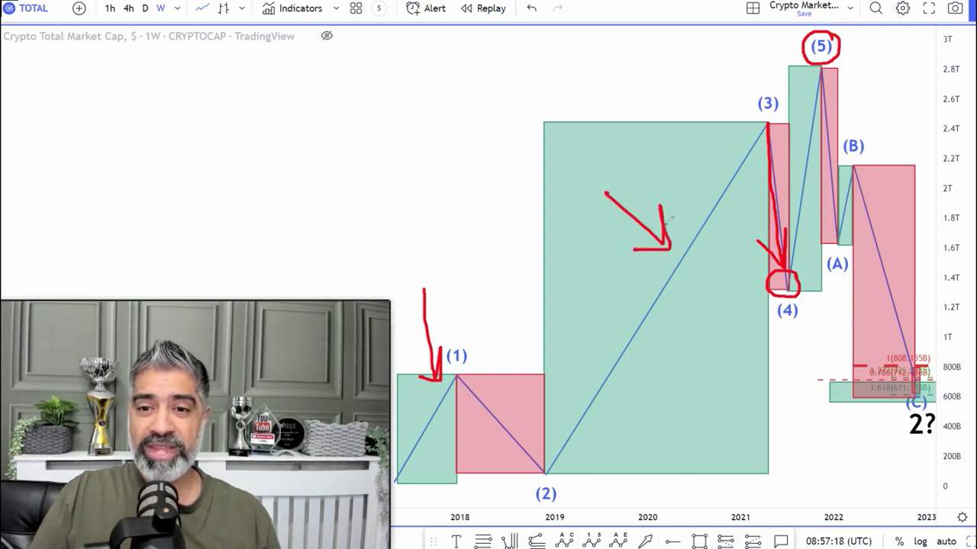
pyautogui.moveTo(731, 59); pyautogui.dragTo(797, 104)
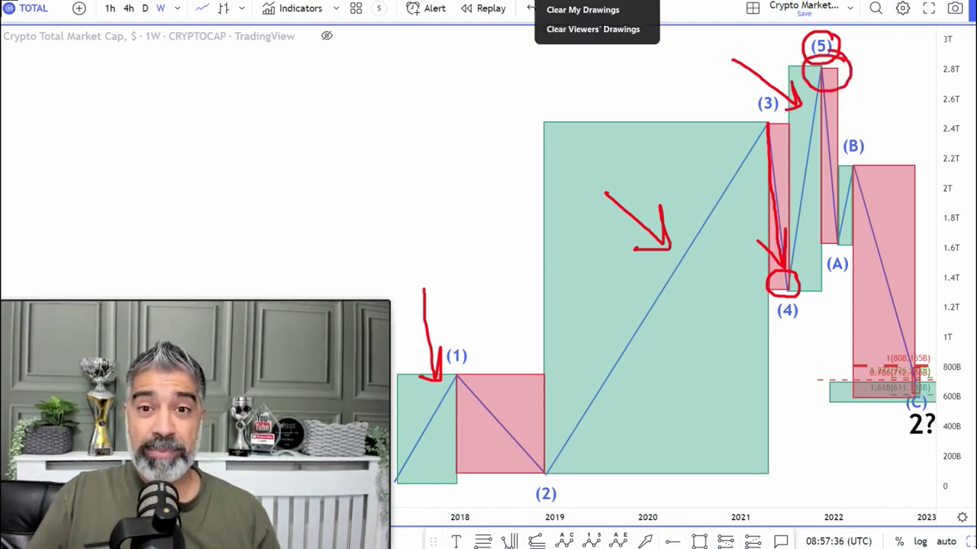
pyautogui.click(583, 9)
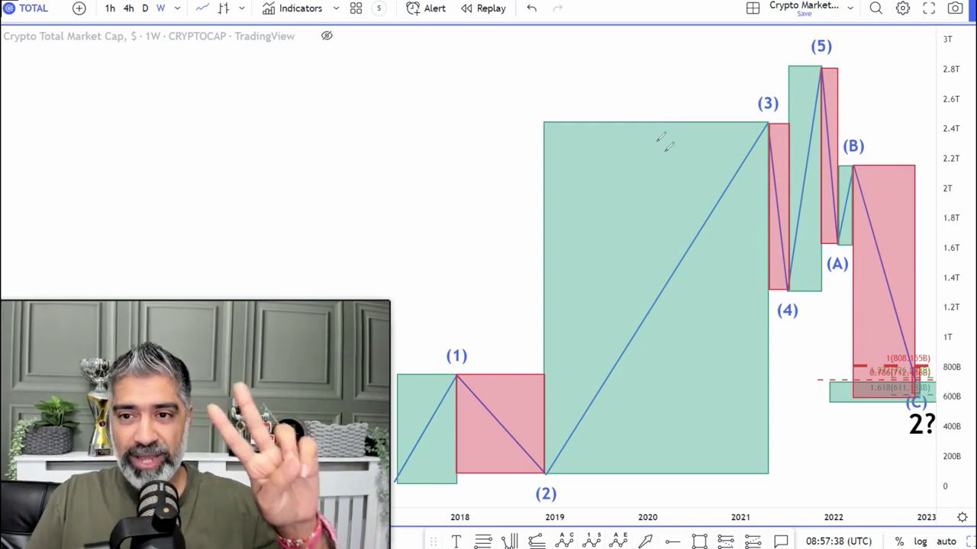
pyautogui.moveTo(820, 69); pyautogui.dragTo(847, 278)
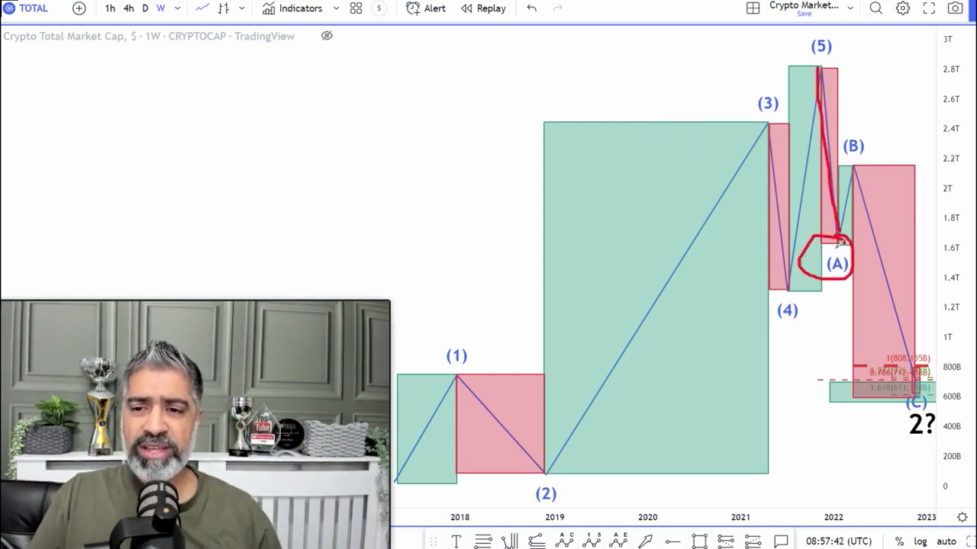
pyautogui.moveTo(833, 165); pyautogui.dragTo(877, 165)
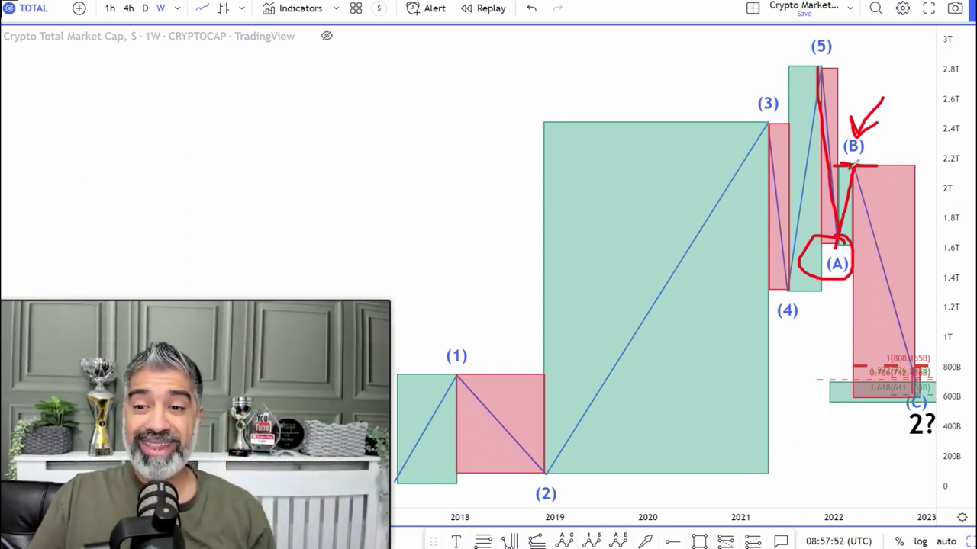
pyautogui.moveTo(853, 163); pyautogui.dragTo(910, 382)
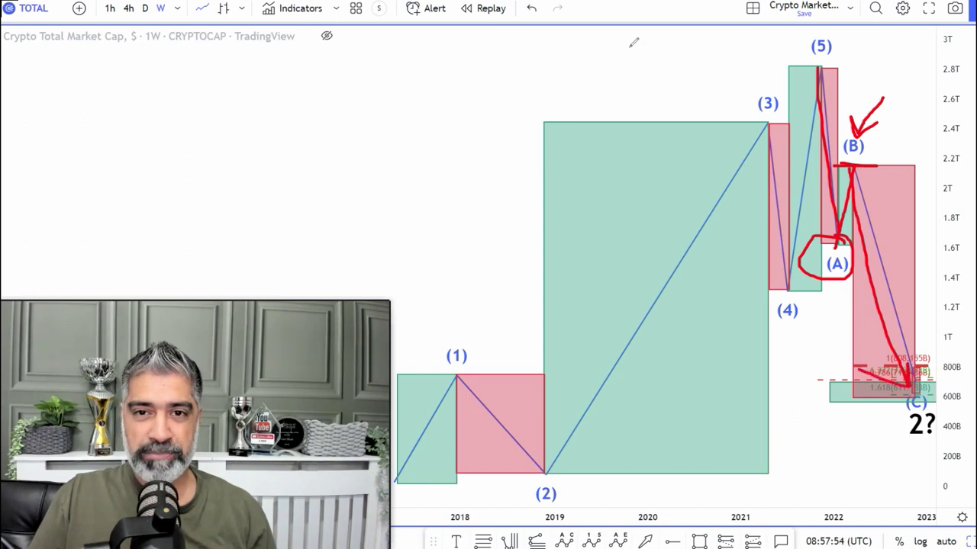
pyautogui.click(585, 10)
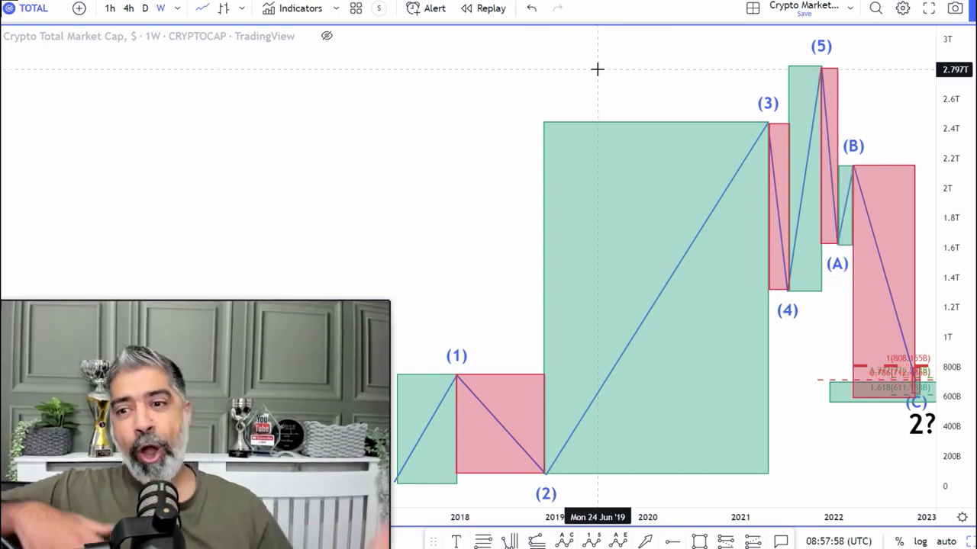
pyautogui.rightClick(597, 70)
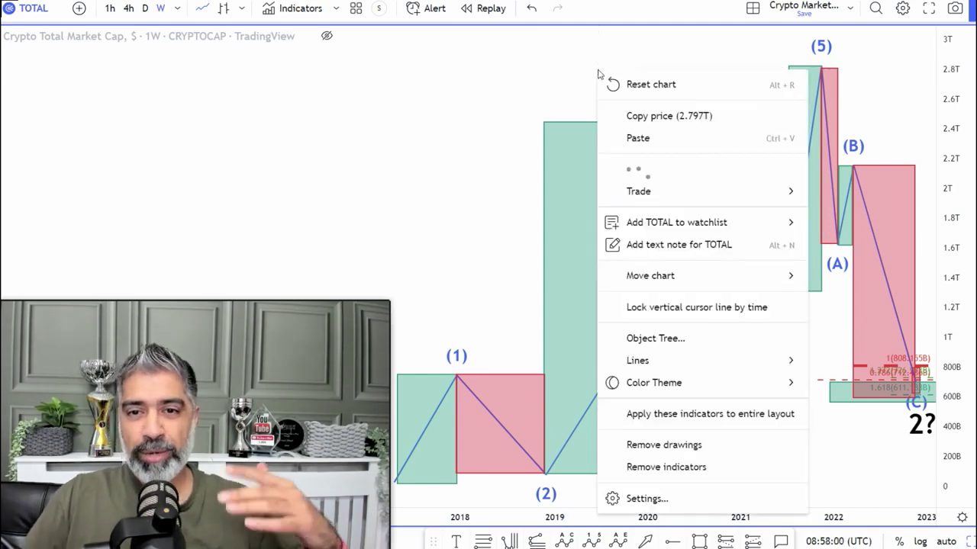
pyautogui.click(584, 69)
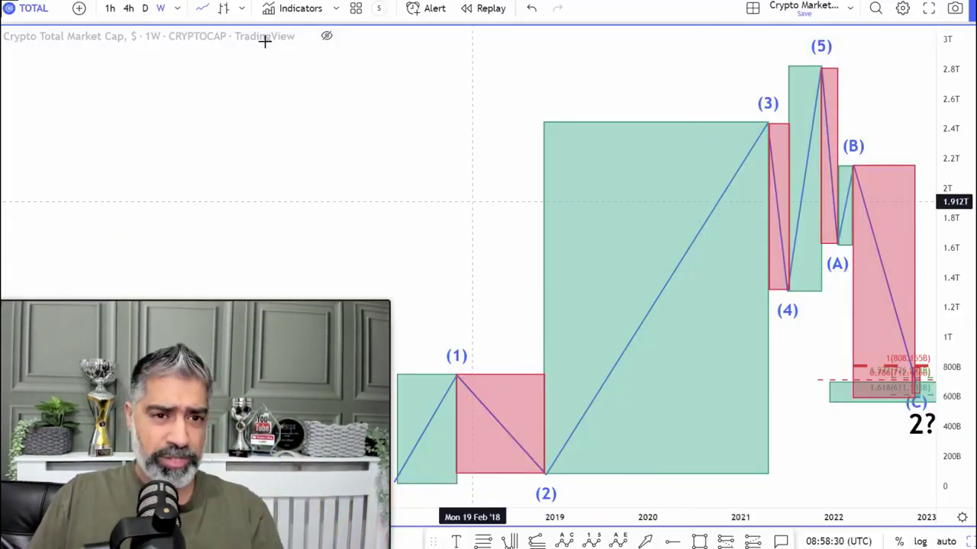
# - Show the price line, sketch red lines along waves (1) through (4), then clear the sketches
pyautogui.click(326, 36)
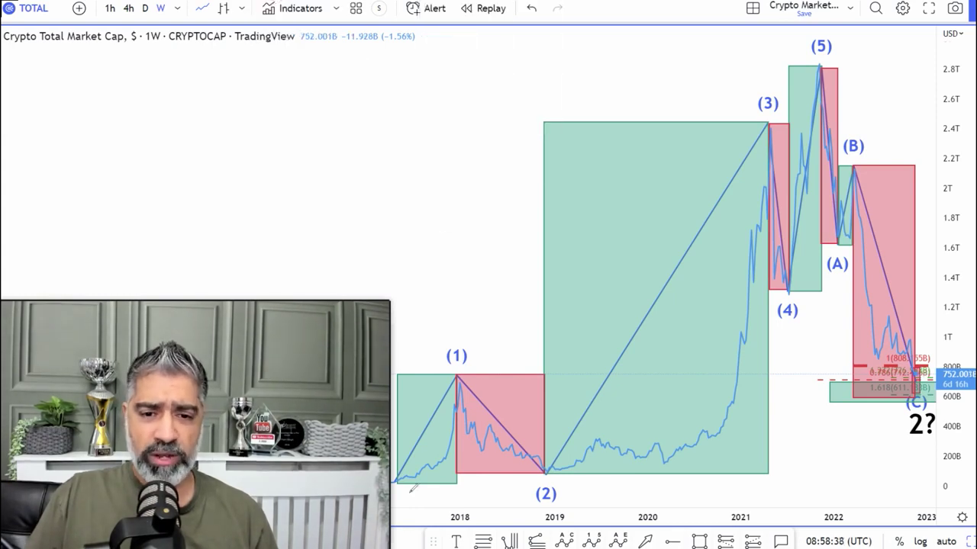
pyautogui.moveTo(398, 478)
pyautogui.mouseDown()
pyautogui.moveTo(460, 385)
pyautogui.moveTo(545, 470)
pyautogui.moveTo(607, 437)
pyautogui.moveTo(667, 456)
pyautogui.moveTo(705, 436)
pyautogui.moveTo(737, 354)
pyautogui.mouseUp()
pyautogui.moveTo(740, 285); pyautogui.dragTo(756, 210)
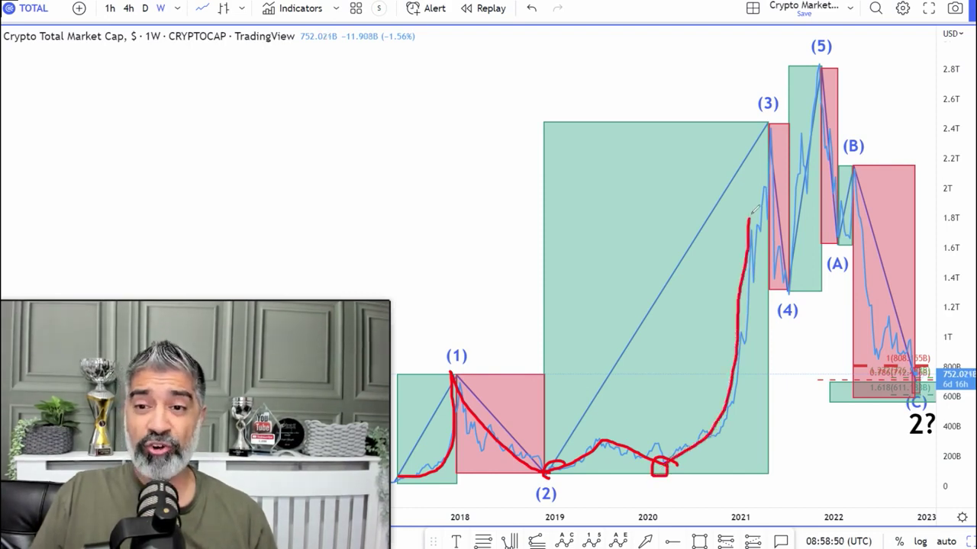
pyautogui.moveTo(767, 130)
pyautogui.mouseDown()
pyautogui.moveTo(799, 274)
pyautogui.moveTo(802, 97)
pyautogui.moveTo(857, 163)
pyautogui.moveTo(885, 347)
pyautogui.moveTo(913, 399)
pyautogui.mouseUp()
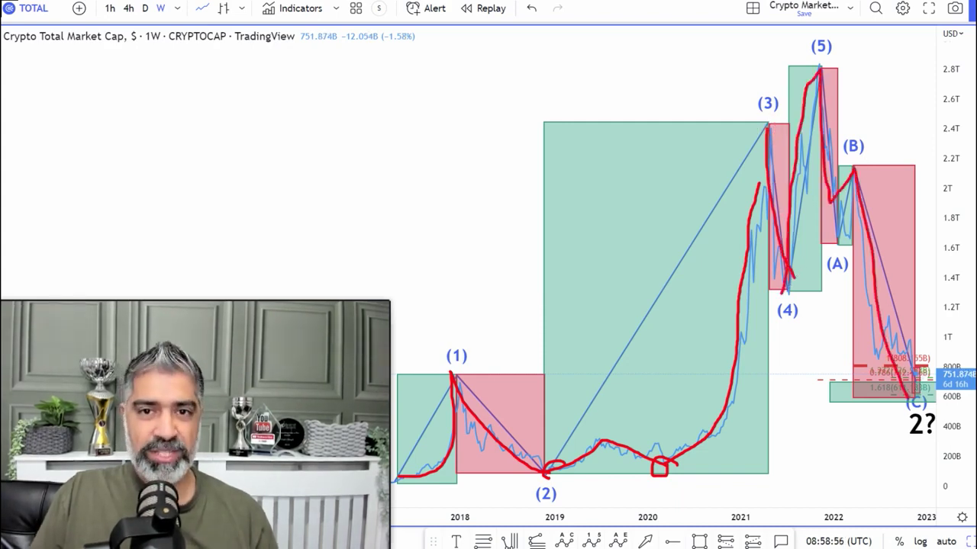
pyautogui.click(580, 9)
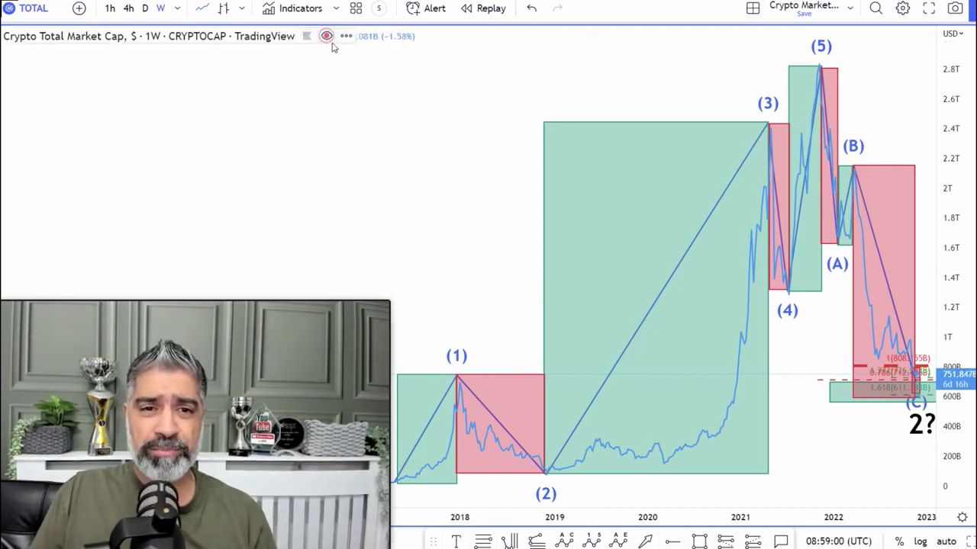
# - Hide the TOTAL series and delete the green (2)–(3) box and red (1)–(2) box
pyautogui.click(327, 36)
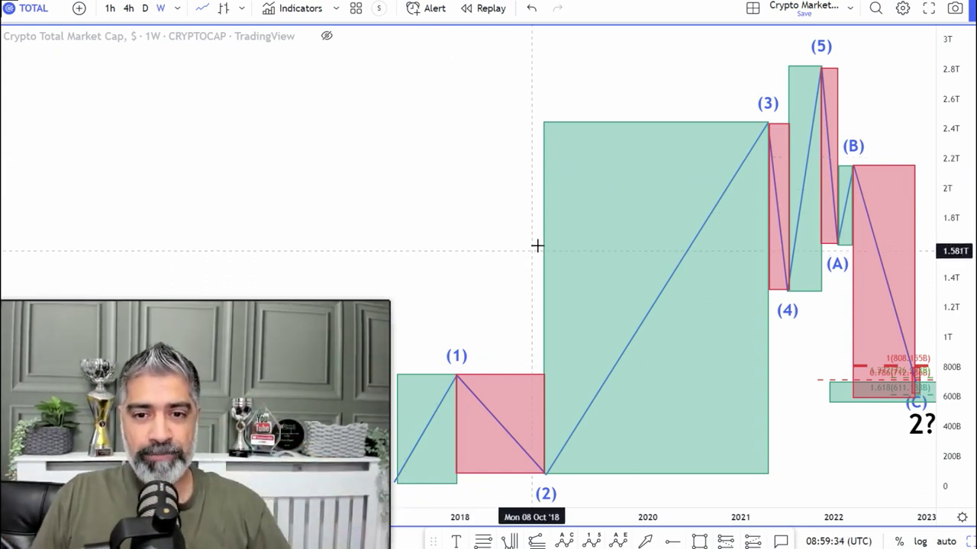
pyautogui.click(545, 252)
pyautogui.press('Delete')
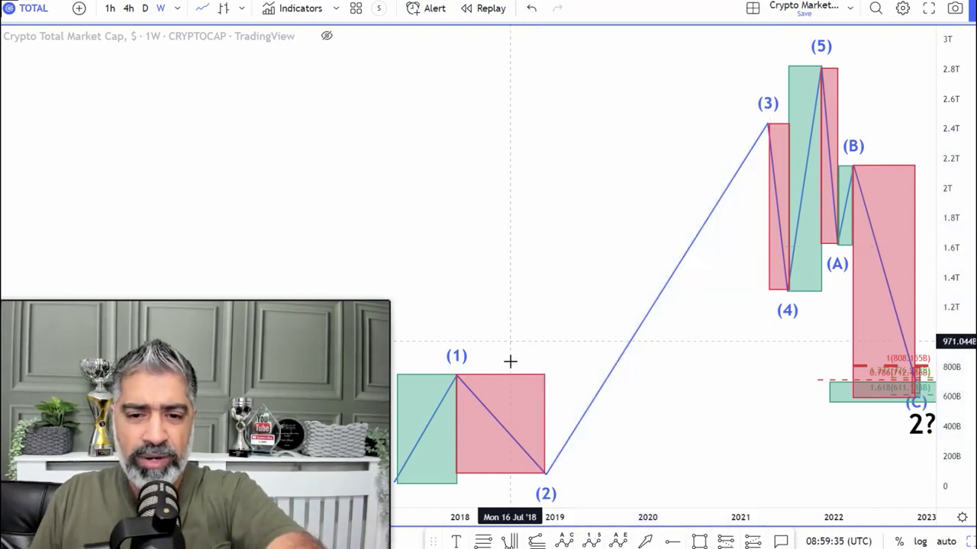
pyautogui.click(512, 377)
pyautogui.press('Delete')
# - Delete the green wave (1) box, red (3)–(4) box and green (4)–(5) box
pyautogui.click(429, 374)
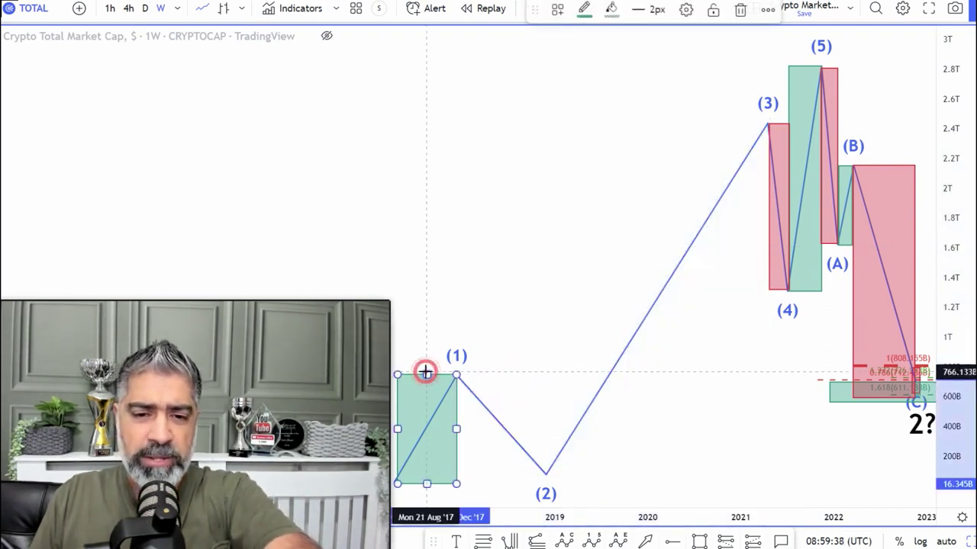
pyautogui.press('Delete')
pyautogui.click(774, 124)
pyautogui.press('Delete')
pyautogui.click(788, 112)
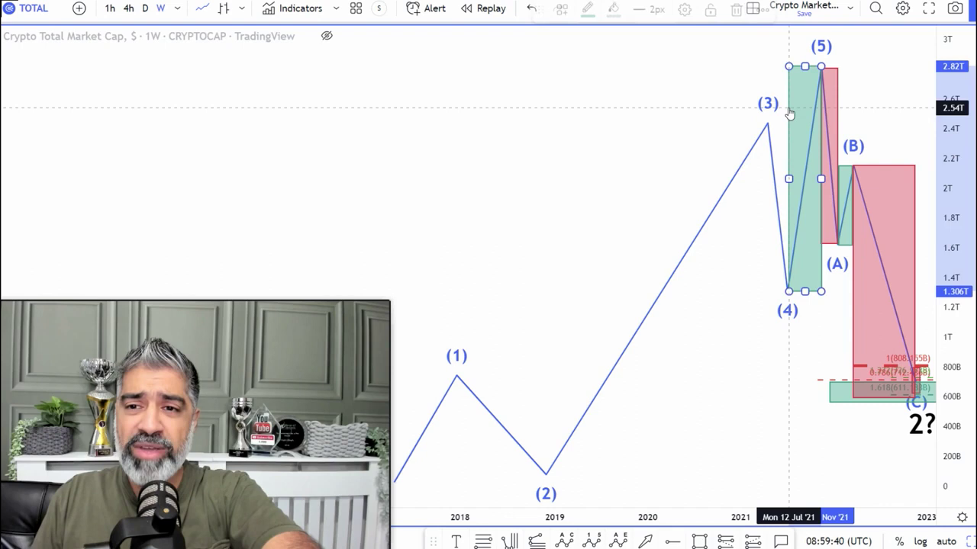
pyautogui.press('Delete')
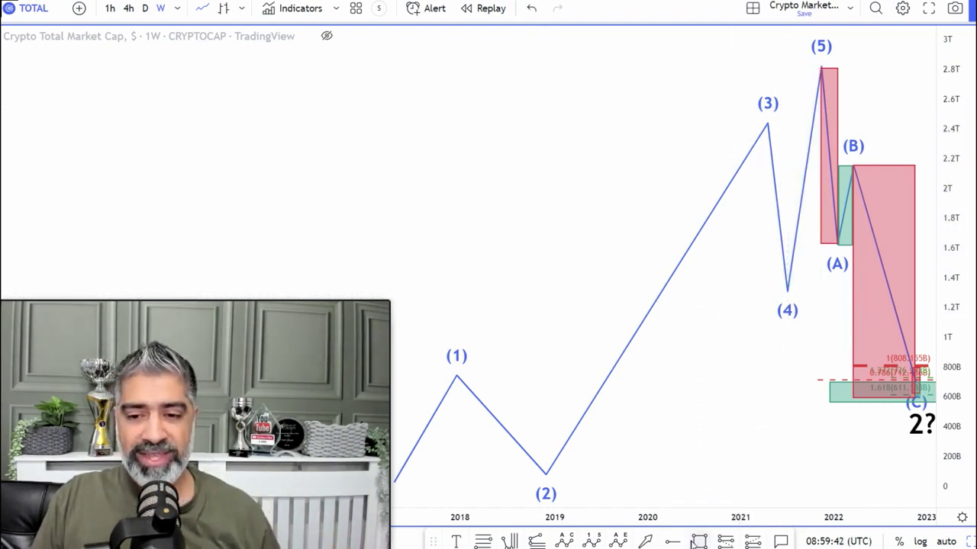
# - Draw a small rectangle below wave (1) with teal green border and background
pyautogui.moveTo(459, 457); pyautogui.dragTo(485, 432)
pyautogui.doubleClick(476, 441)
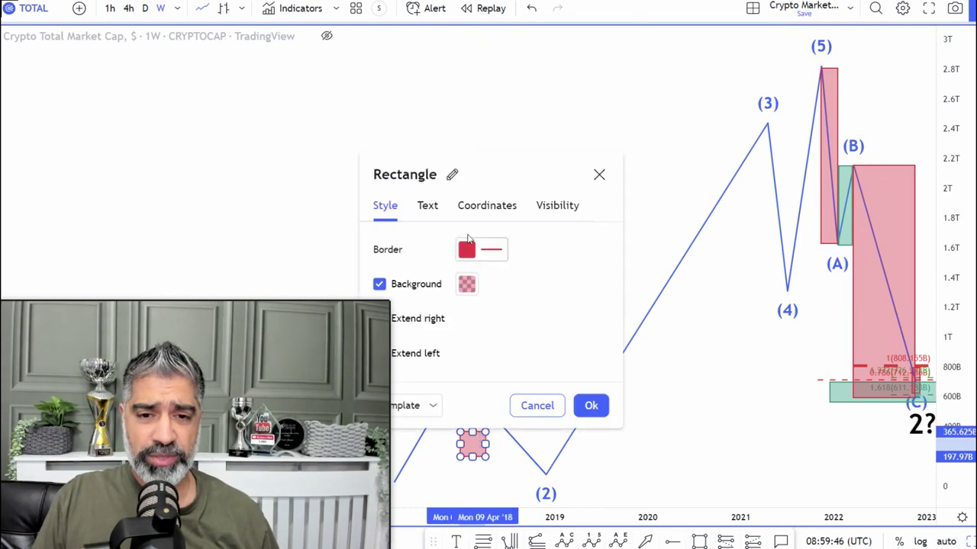
pyautogui.click(468, 252)
pyautogui.click(533, 294)
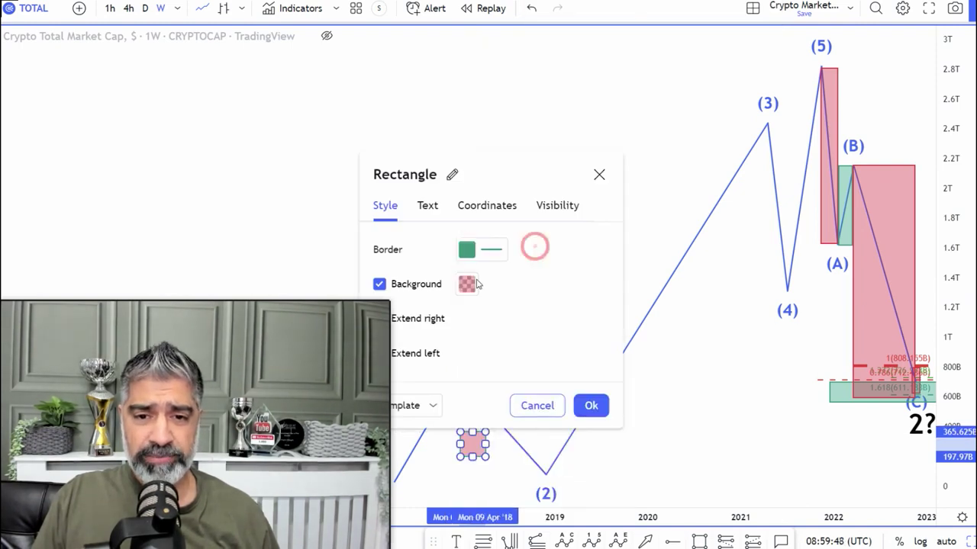
pyautogui.click(466, 284)
pyautogui.click(533, 328)
pyautogui.click(536, 279)
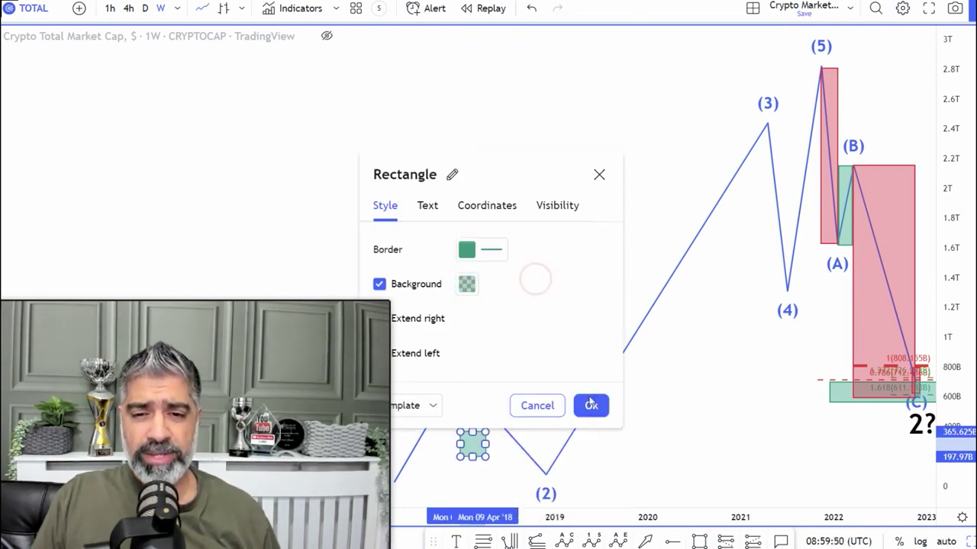
pyautogui.click(589, 406)
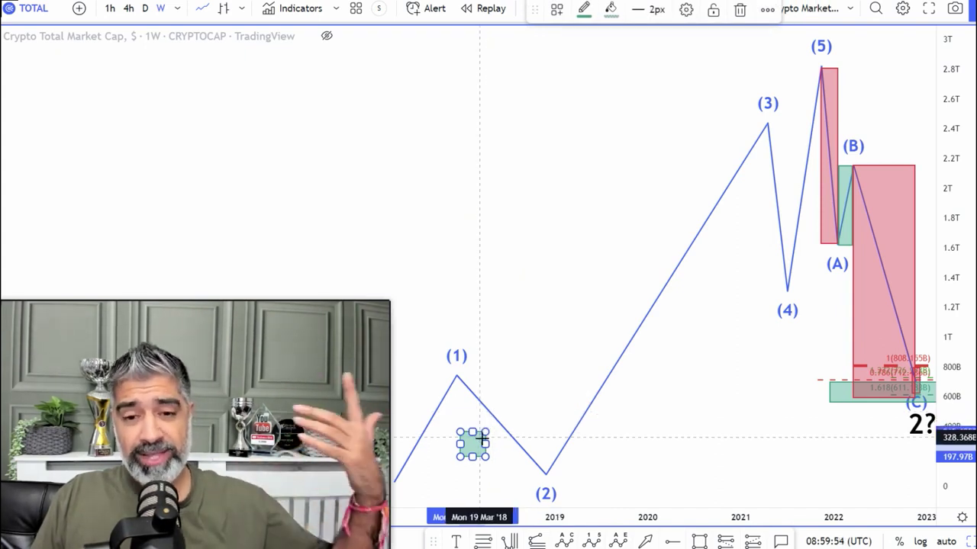
# - Stretch the green rectangle from the April 2017 low to the November 2021 wave (5) peak
pyautogui.moveTo(483, 441)
pyautogui.mouseDown()
pyautogui.moveTo(426, 458)
pyautogui.moveTo(577, 348)
pyautogui.moveTo(713, 207)
pyautogui.moveTo(820, 68)
pyautogui.mouseUp()
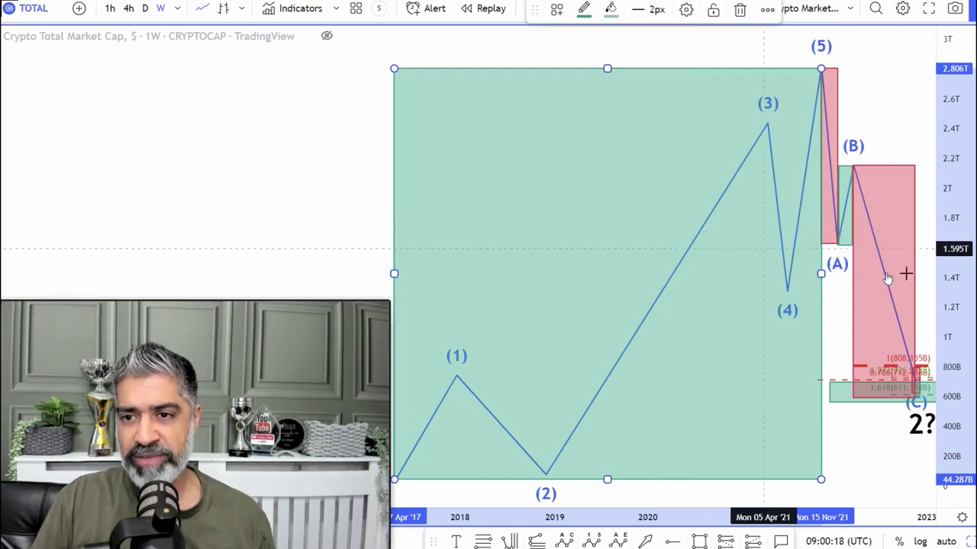
# - Delete the small green (A)–(B) box and the red (B)–(C) box
pyautogui.click(845, 169)
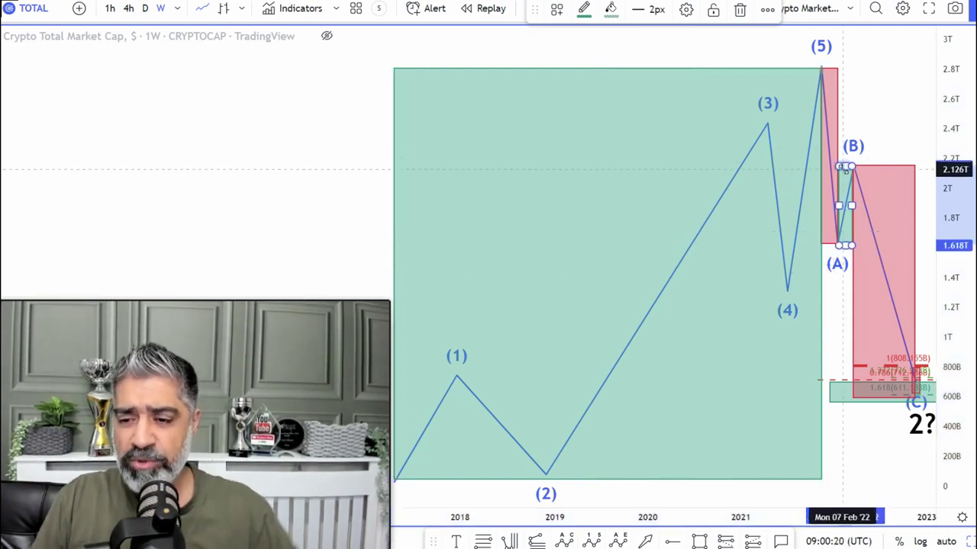
pyautogui.press('Delete')
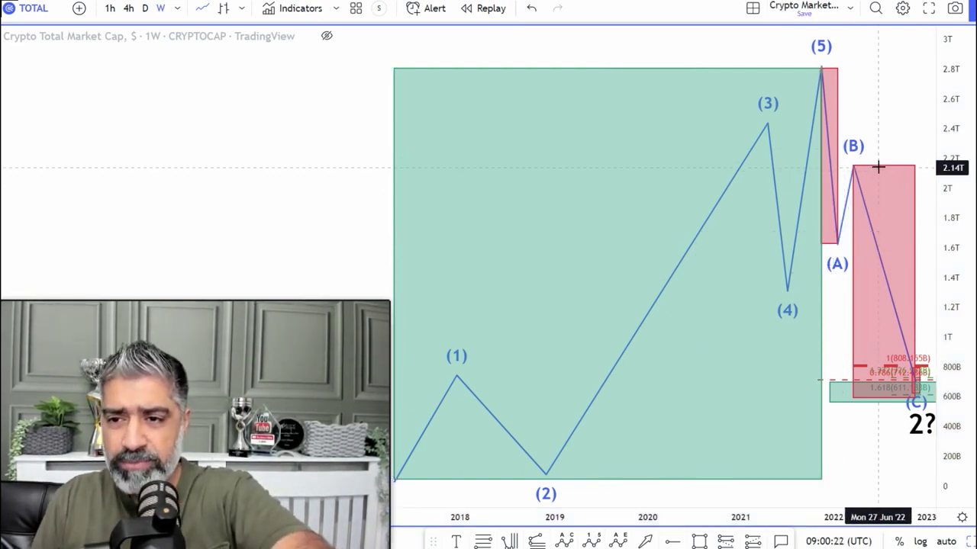
pyautogui.press('Delete')
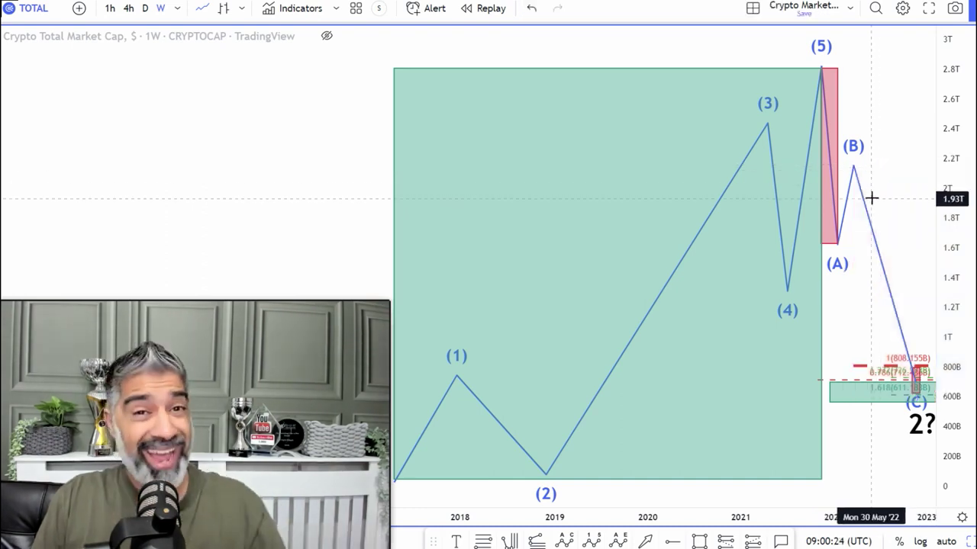
# - Extend the red (5)–(A) box down to about 775B at wave (C), then deselect it
pyautogui.click(832, 134)
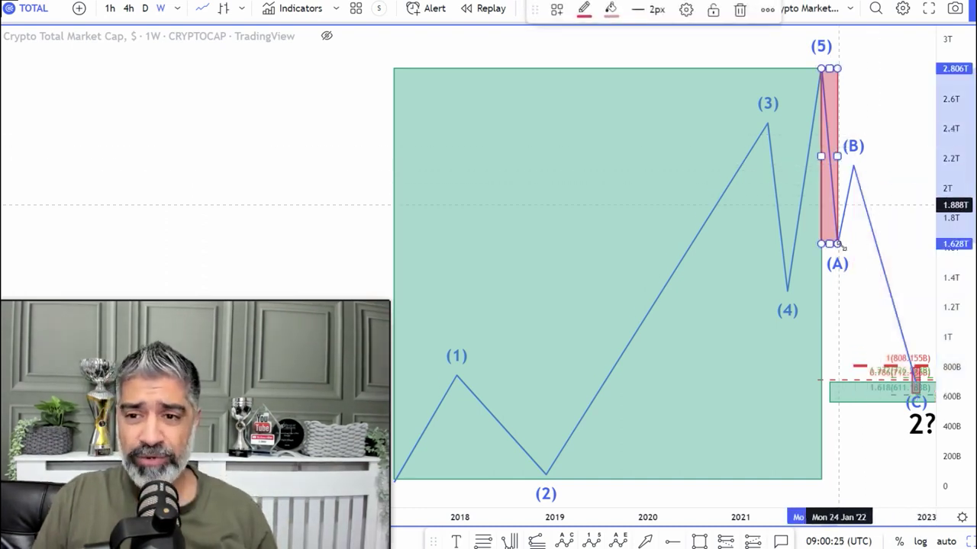
pyautogui.moveTo(848, 252); pyautogui.dragTo(896, 342)
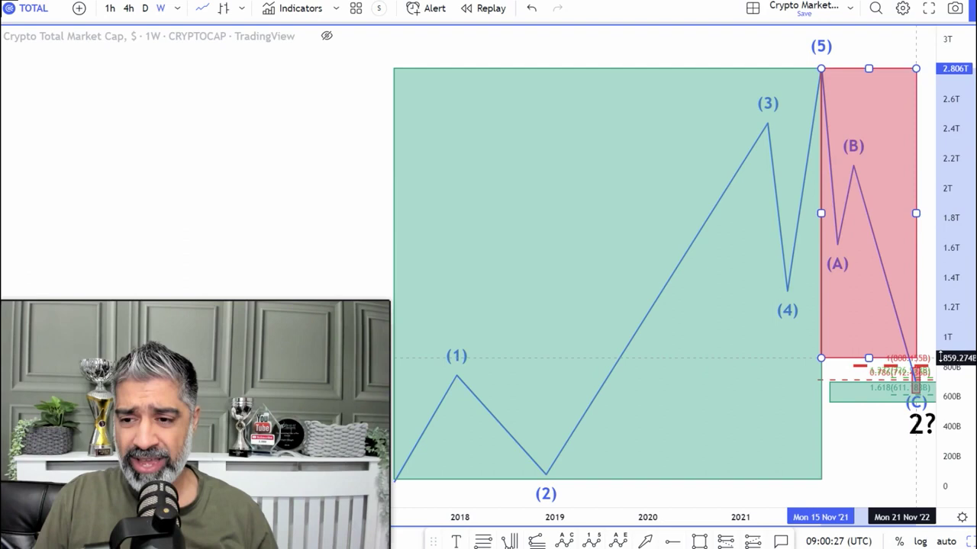
pyautogui.moveTo(915, 357); pyautogui.dragTo(922, 400)
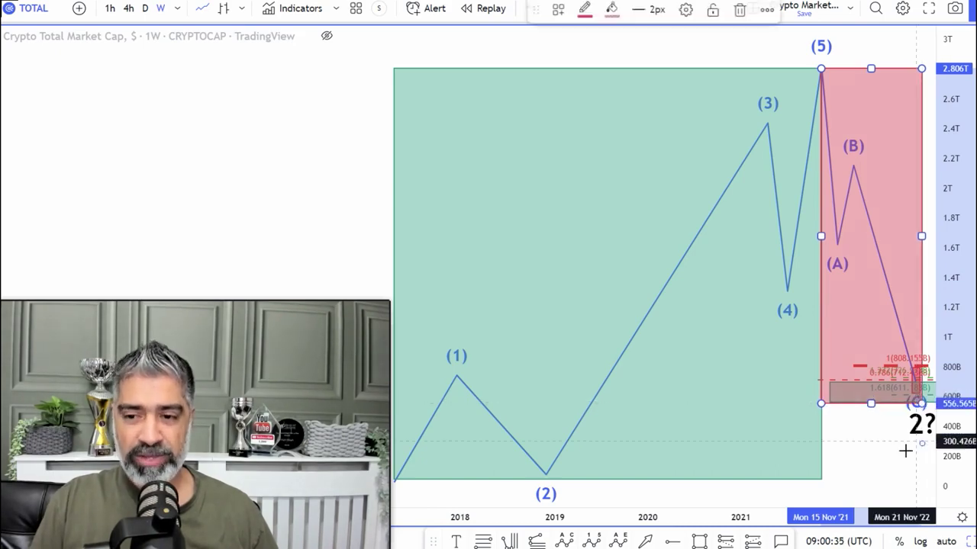
pyautogui.click(873, 455)
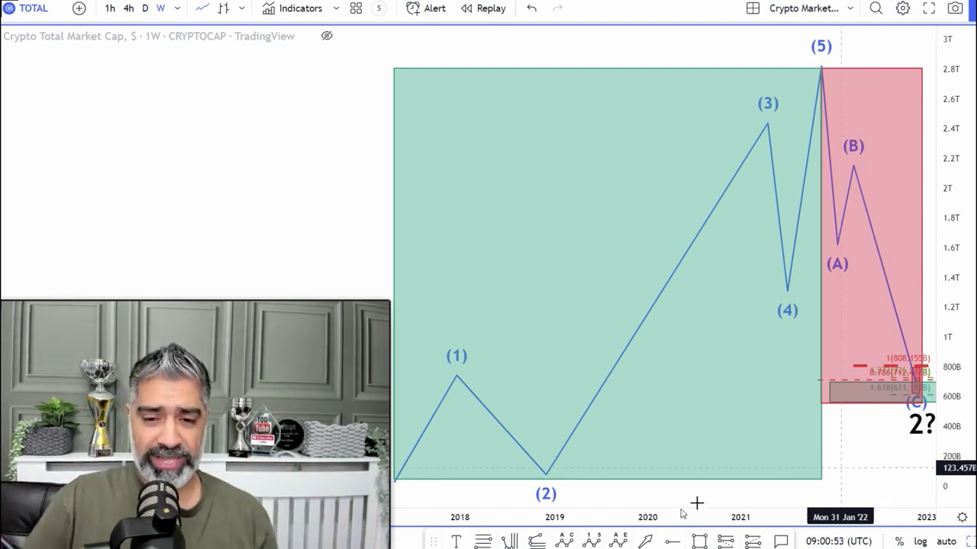
# - Zoom out the axes to show prices near 5T and draw a red arrow at the wave (5) peak
pyautogui.moveTo(561, 519)
pyautogui.mouseDown()
pyautogui.moveTo(673, 507)
pyautogui.moveTo(773, 517)
pyautogui.mouseUp()
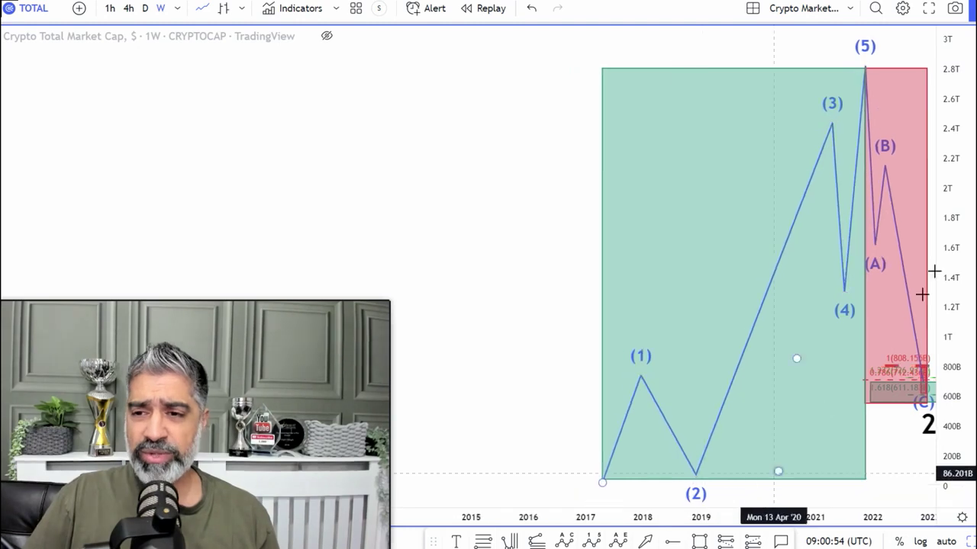
pyautogui.moveTo(958, 145); pyautogui.dragTo(950, 325)
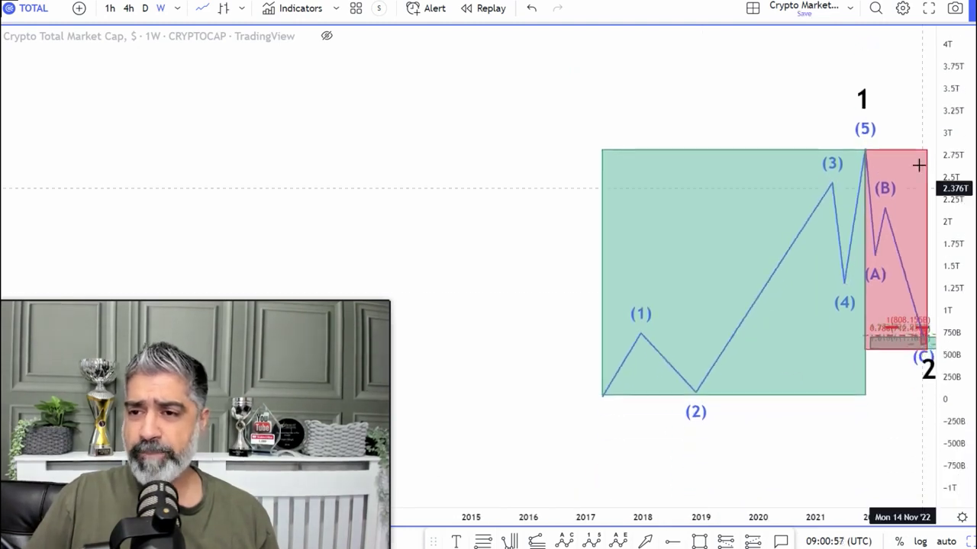
pyautogui.moveTo(901, 98)
pyautogui.mouseDown()
pyautogui.moveTo(713, 163)
pyautogui.moveTo(691, 204)
pyautogui.moveTo(728, 209)
pyautogui.moveTo(687, 208)
pyautogui.mouseUp()
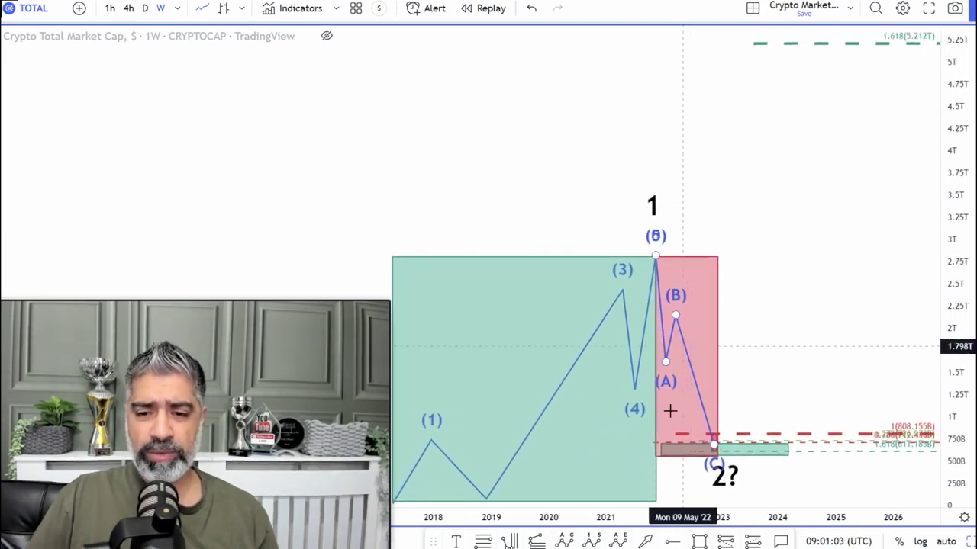
pyautogui.moveTo(479, 126)
pyautogui.mouseDown()
pyautogui.moveTo(610, 194)
pyautogui.moveTo(656, 197)
pyautogui.moveTo(587, 252)
pyautogui.mouseUp()
pyautogui.moveTo(532, 292); pyautogui.dragTo(645, 280)
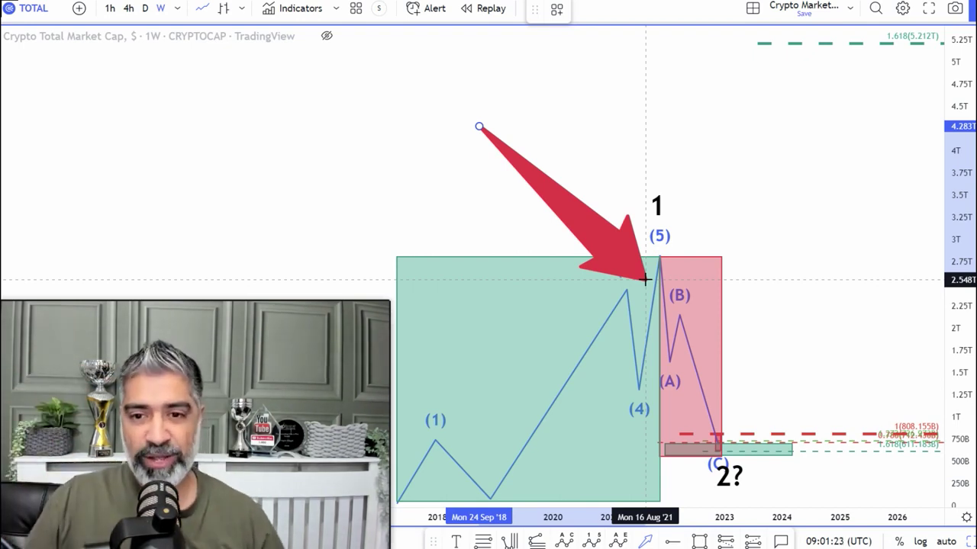
# - Re-aim the red arrow's tip past (A) down to the (C) low near 1.227T
pyautogui.moveTo(656, 262); pyautogui.dragTo(658, 347)
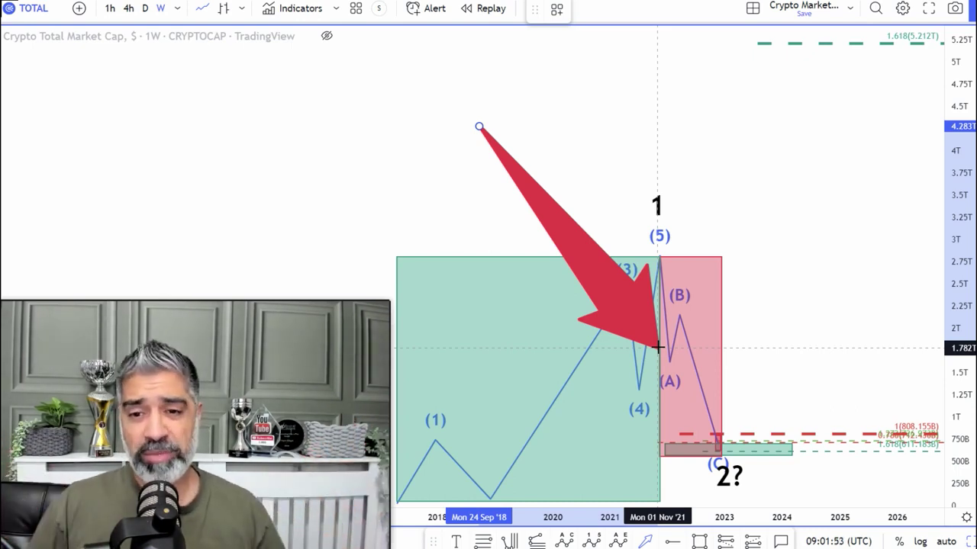
pyautogui.moveTo(658, 348); pyautogui.dragTo(740, 396)
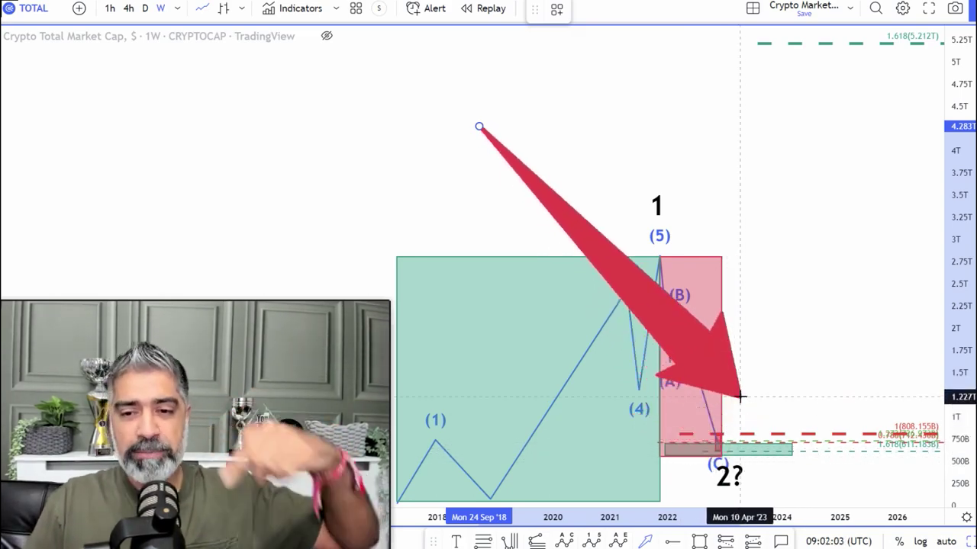
# - Delete the red arrow and clone the green boom box from the (C) low, stretched to 5.2T
pyautogui.press('Escape')
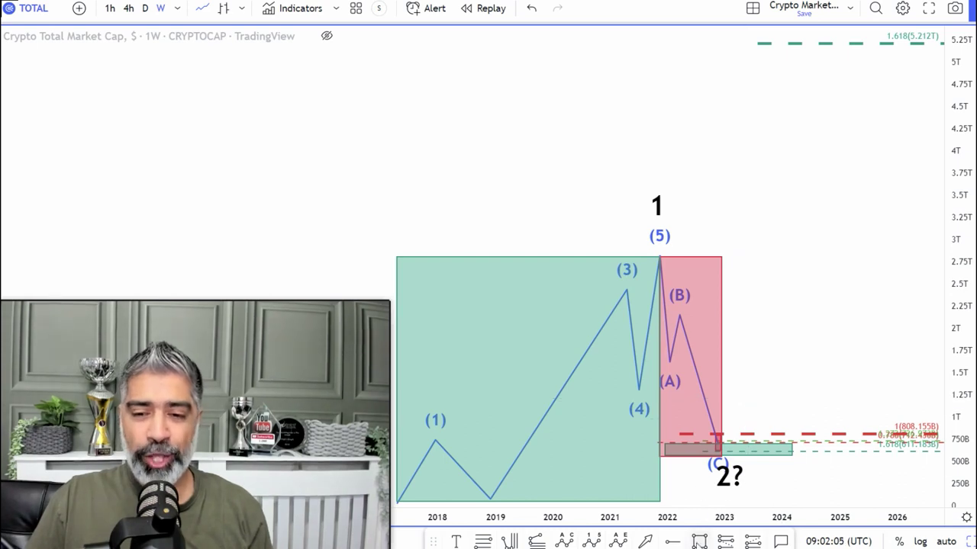
pyautogui.click(539, 258)
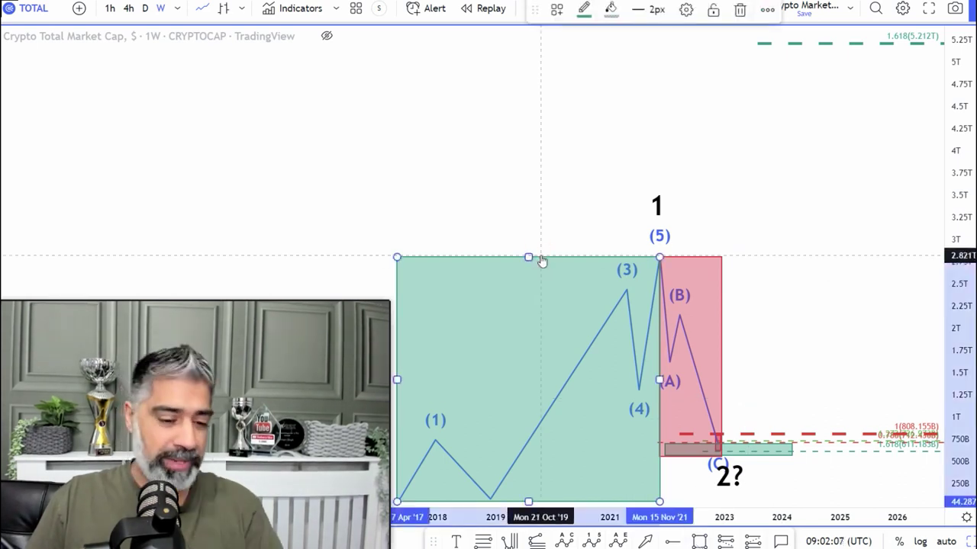
pyautogui.moveTo(541, 262)
pyautogui.mouseDown()
pyautogui.moveTo(562, 229)
pyautogui.moveTo(910, 211)
pyautogui.moveTo(887, 211)
pyautogui.mouseUp()
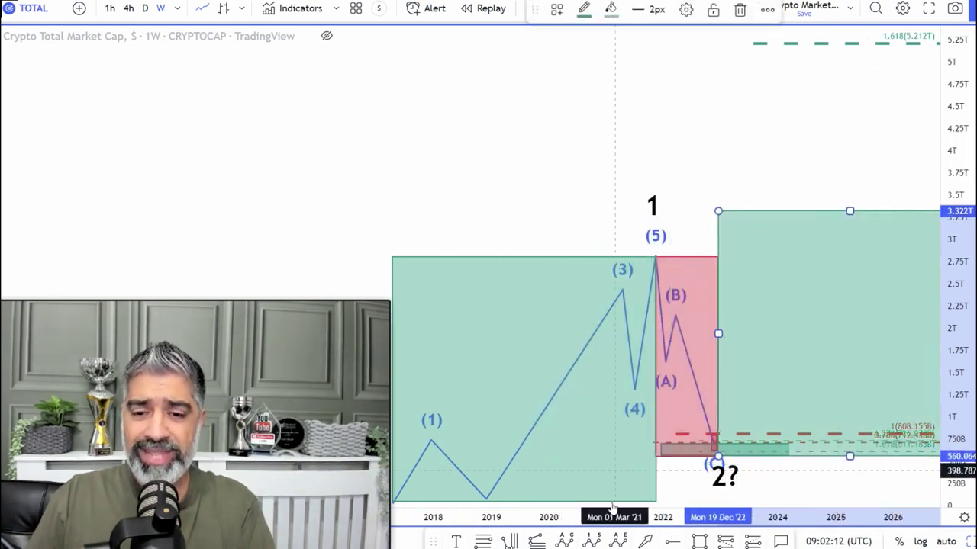
pyautogui.scroll(-1, 625, 508)
pyautogui.scroll(-1, 642, 503)
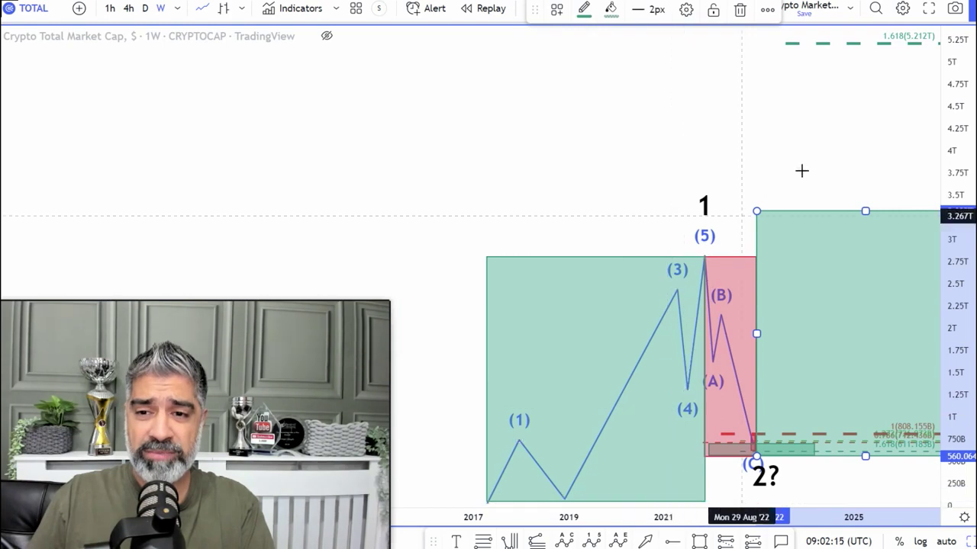
pyautogui.moveTo(789, 158); pyautogui.dragTo(717, 159)
pyautogui.moveTo(874, 220); pyautogui.dragTo(910, 49)
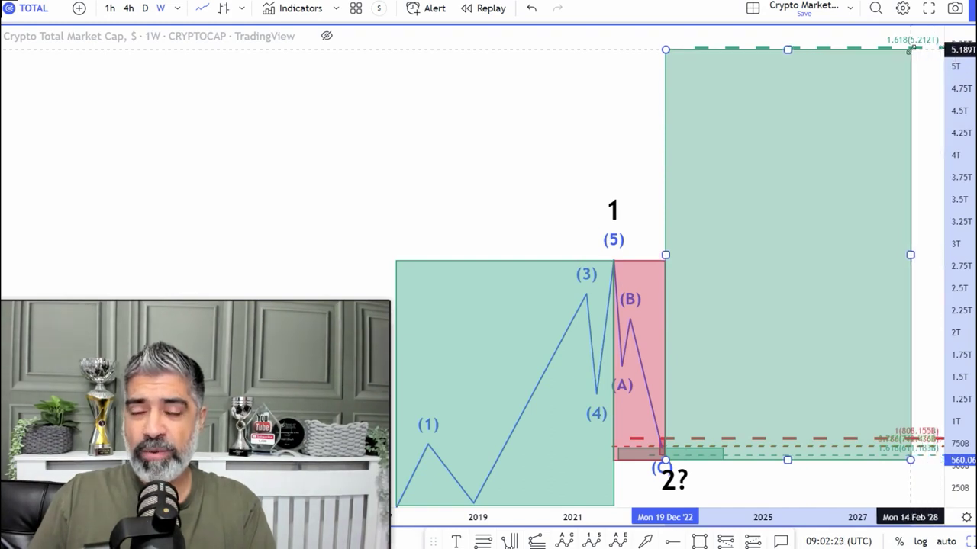
# - Draw a red arrow pointing up at the 1.618 (5.212T) target
pyautogui.click(572, 129)
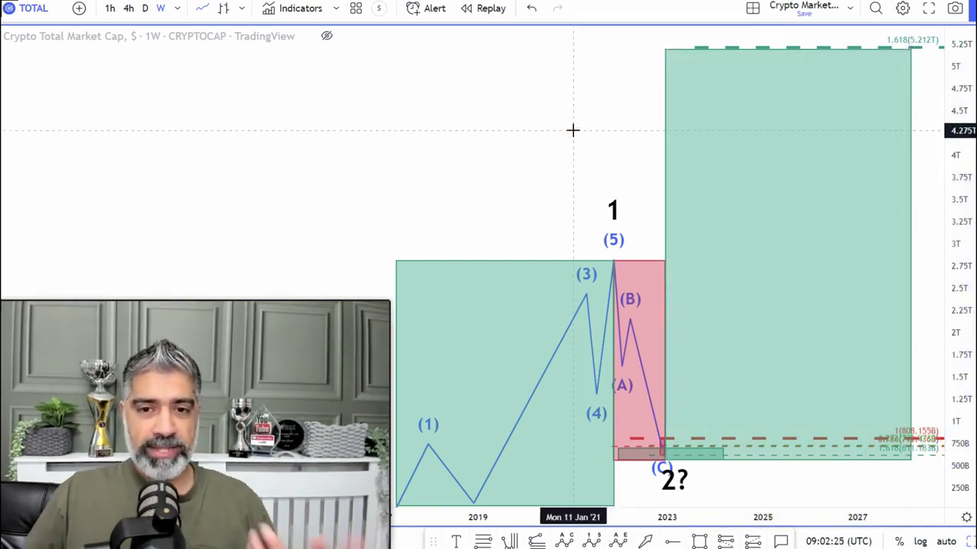
pyautogui.click(647, 540)
pyautogui.moveTo(773, 367)
pyautogui.mouseDown()
pyautogui.moveTo(413, 498)
pyautogui.moveTo(433, 451)
pyautogui.moveTo(412, 451)
pyautogui.moveTo(406, 506)
pyautogui.moveTo(433, 437)
pyautogui.moveTo(471, 522)
pyautogui.moveTo(585, 286)
pyautogui.moveTo(408, 492)
pyautogui.moveTo(425, 454)
pyautogui.moveTo(537, 405)
pyautogui.moveTo(624, 220)
pyautogui.moveTo(618, 236)
pyautogui.moveTo(615, 223)
pyautogui.moveTo(626, 310)
pyautogui.moveTo(679, 439)
pyautogui.moveTo(668, 441)
pyautogui.moveTo(662, 461)
pyautogui.moveTo(761, 252)
pyautogui.moveTo(895, 48)
pyautogui.mouseUp()
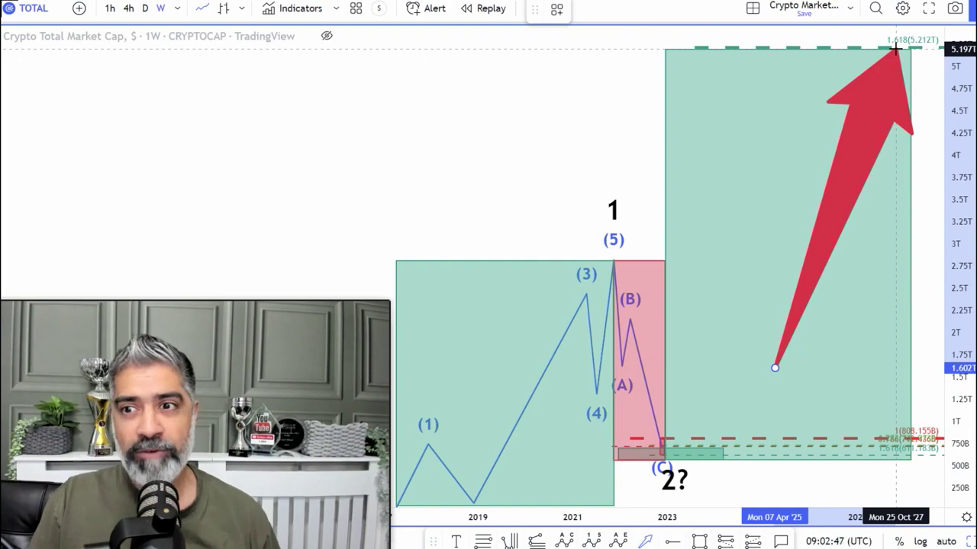
# - Delete the red arrow, leaving the green boom box at 5.212T
pyautogui.moveTo(897, 54); pyautogui.dragTo(898, 54)
pyautogui.press('Delete')
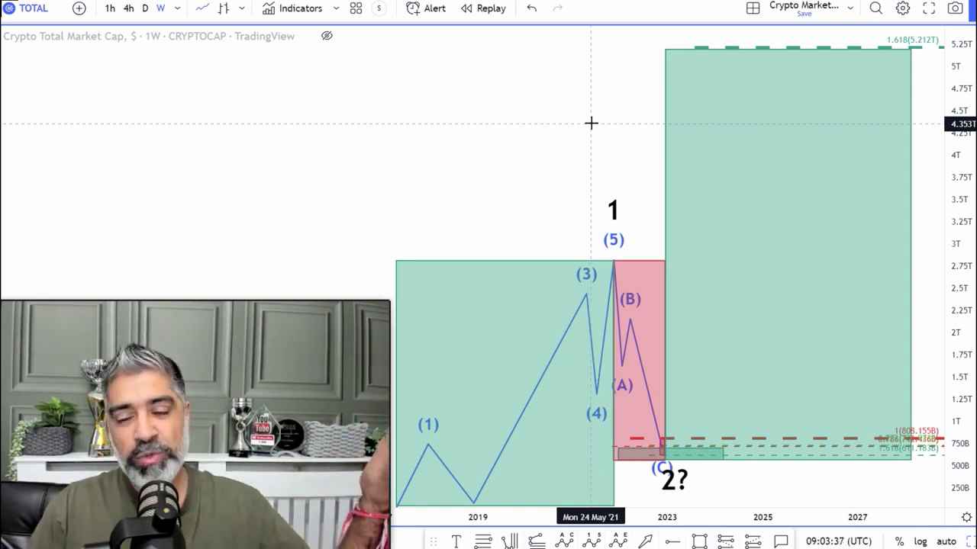
pyautogui.click(644, 540)
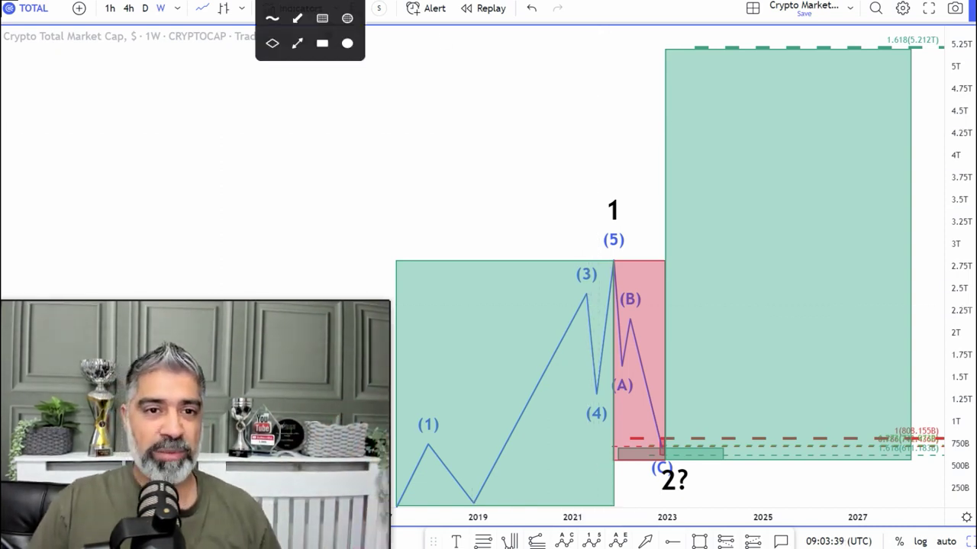
pyautogui.moveTo(608, 261)
pyautogui.mouseDown()
pyautogui.moveTo(462, 324)
pyautogui.moveTo(453, 509)
pyautogui.moveTo(650, 338)
pyautogui.moveTo(610, 265)
pyautogui.mouseUp()
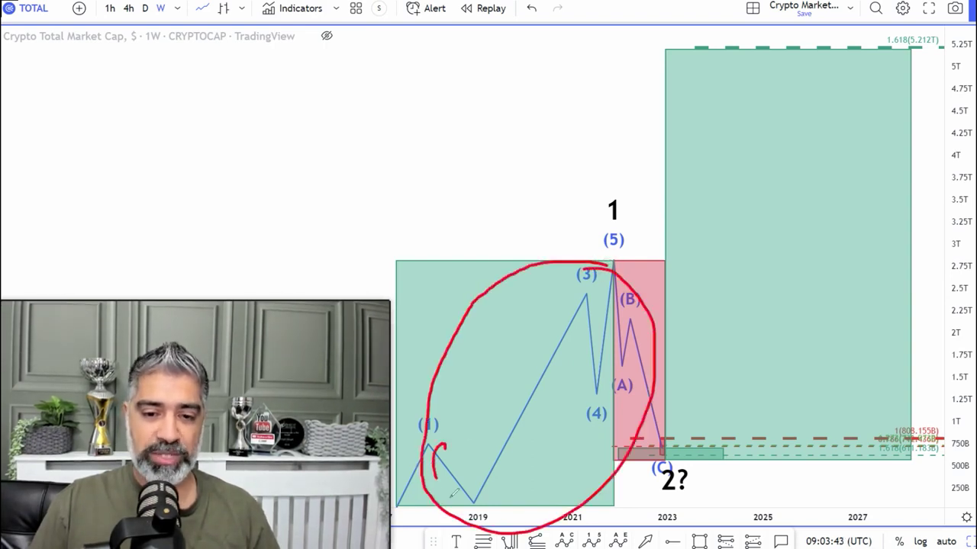
pyautogui.moveTo(454, 494); pyautogui.dragTo(454, 449)
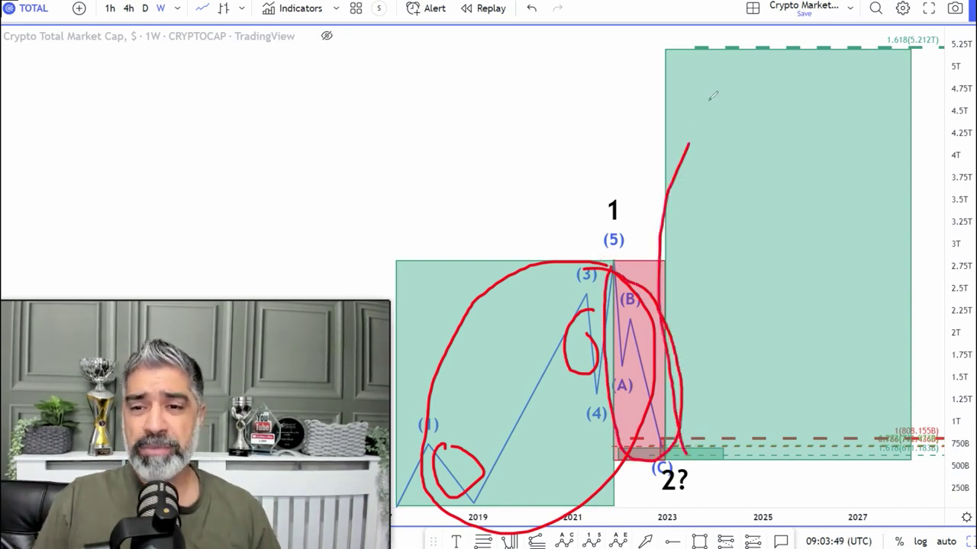
pyautogui.moveTo(713, 96); pyautogui.dragTo(929, 172)
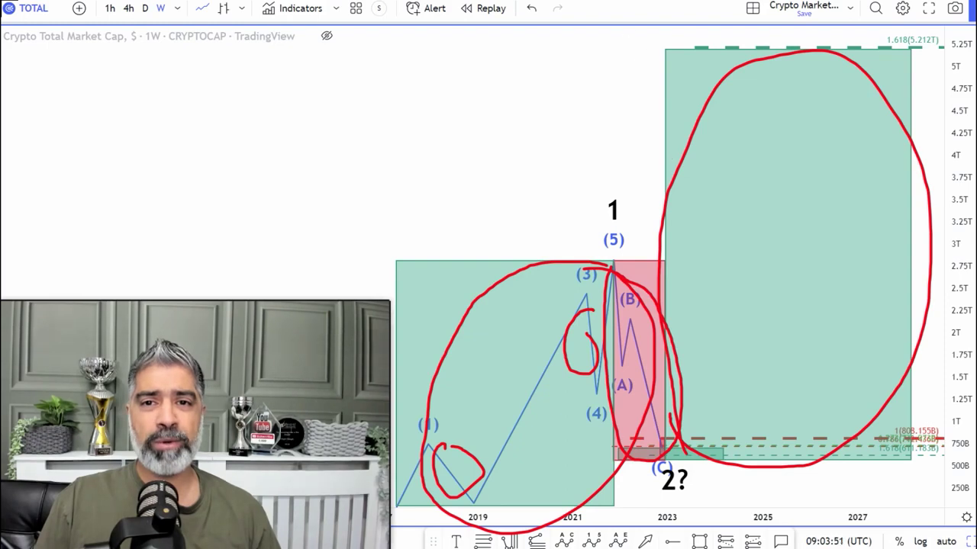
pyautogui.click(569, 13)
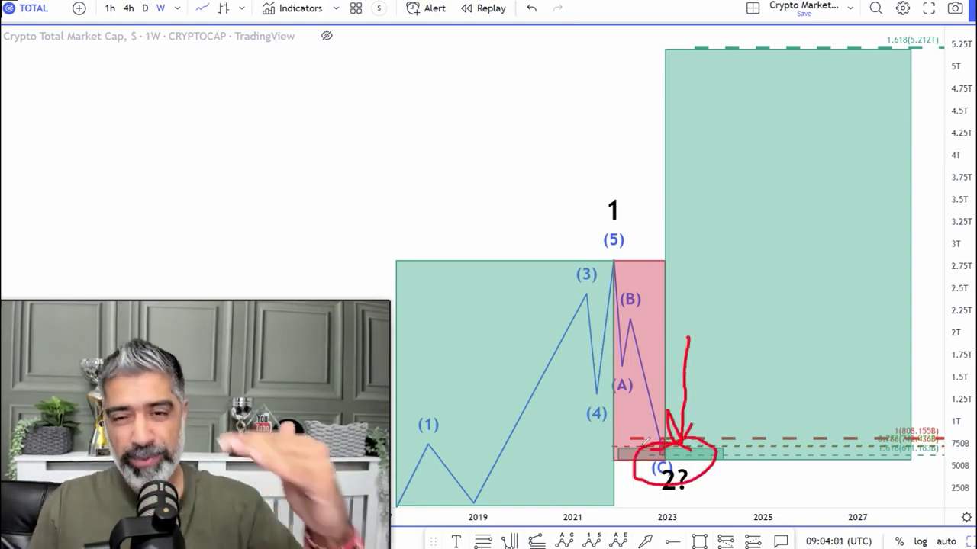
# - Clear the freehand arrow and circle around the (C) low
pyautogui.click(580, 11)
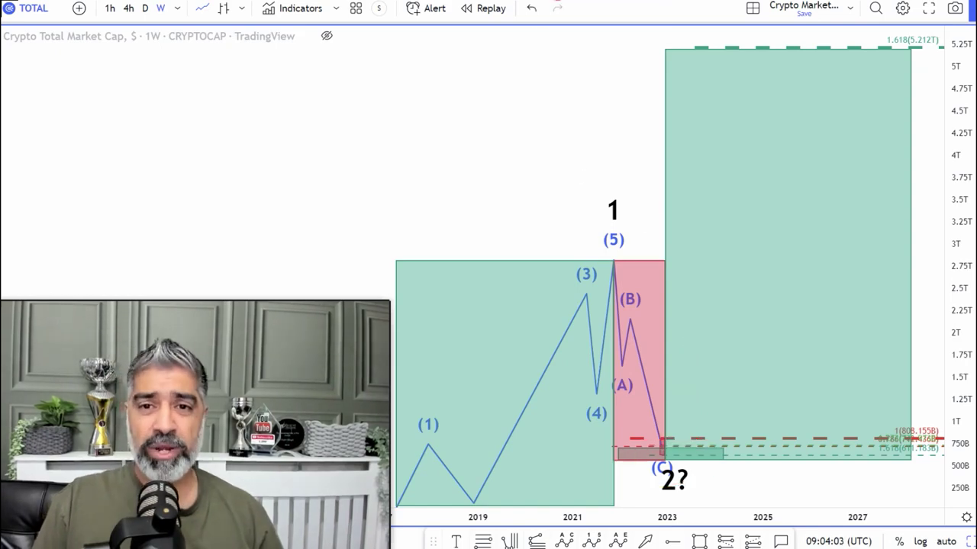